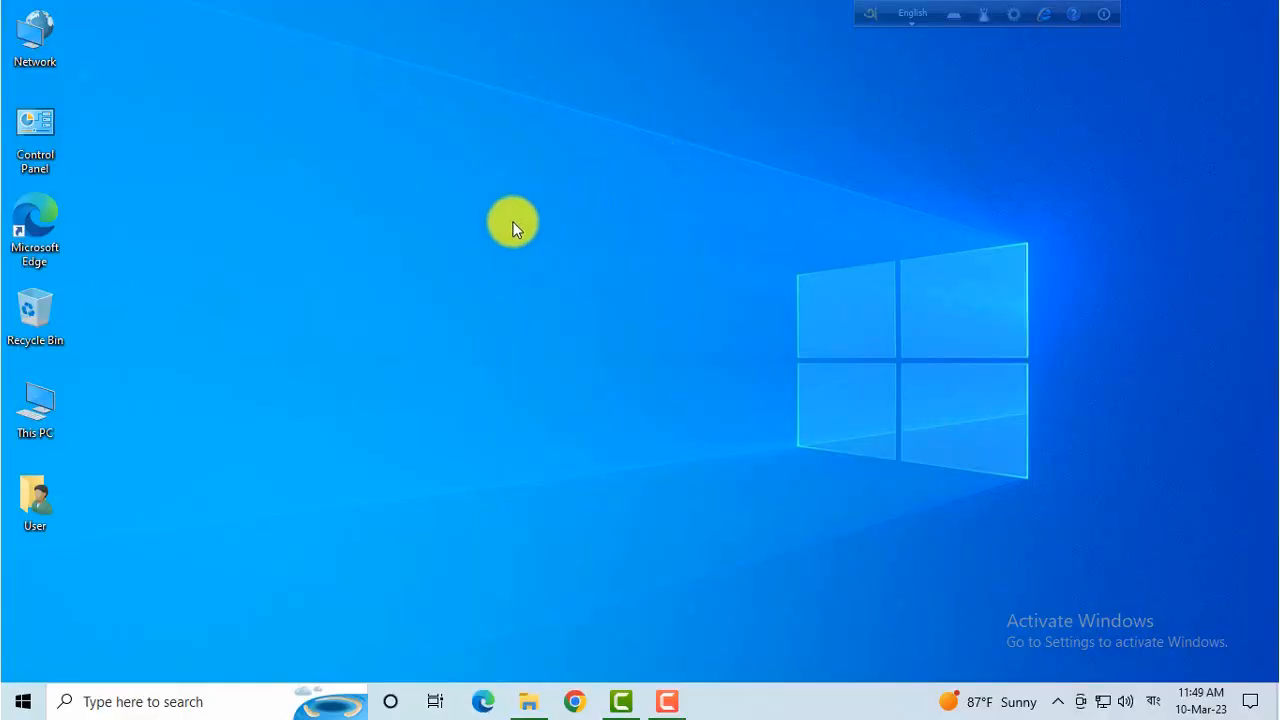
Create a Word document named "Print on envelop" on the desktop, then open it and dismiss the activation notice
right_click(513, 228)
mouse_move(627, 403)
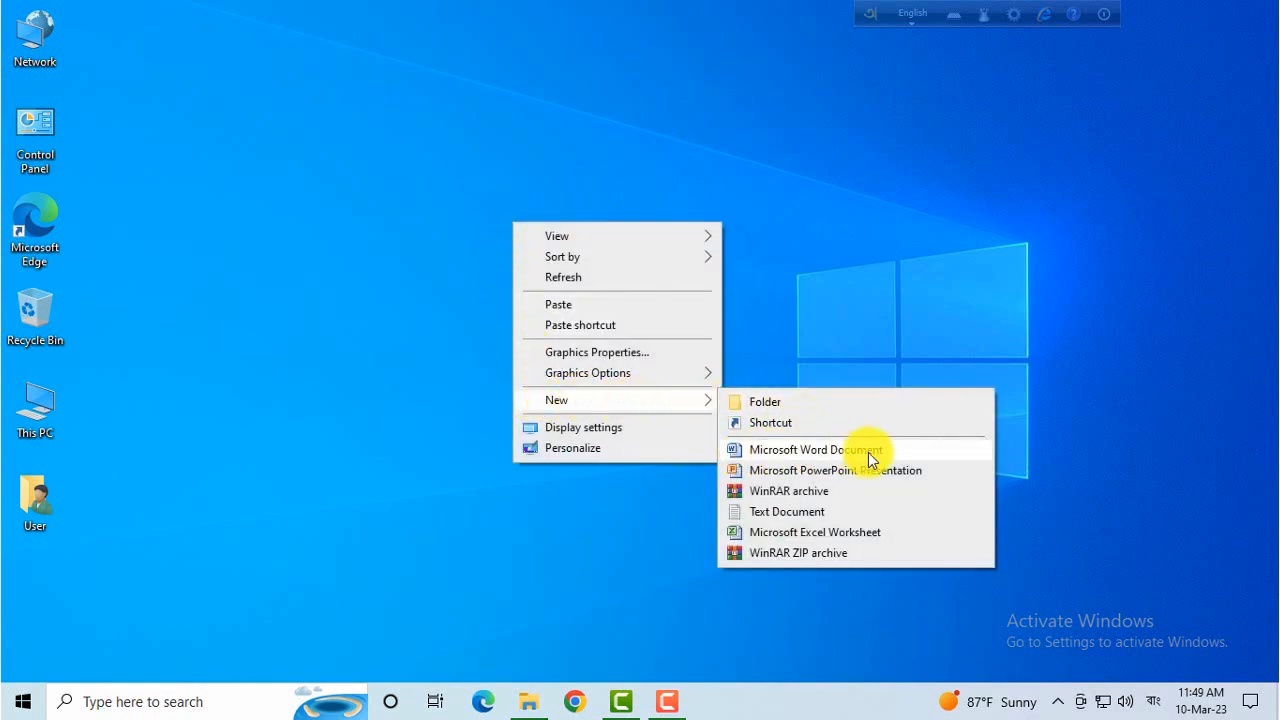
click(913, 449)
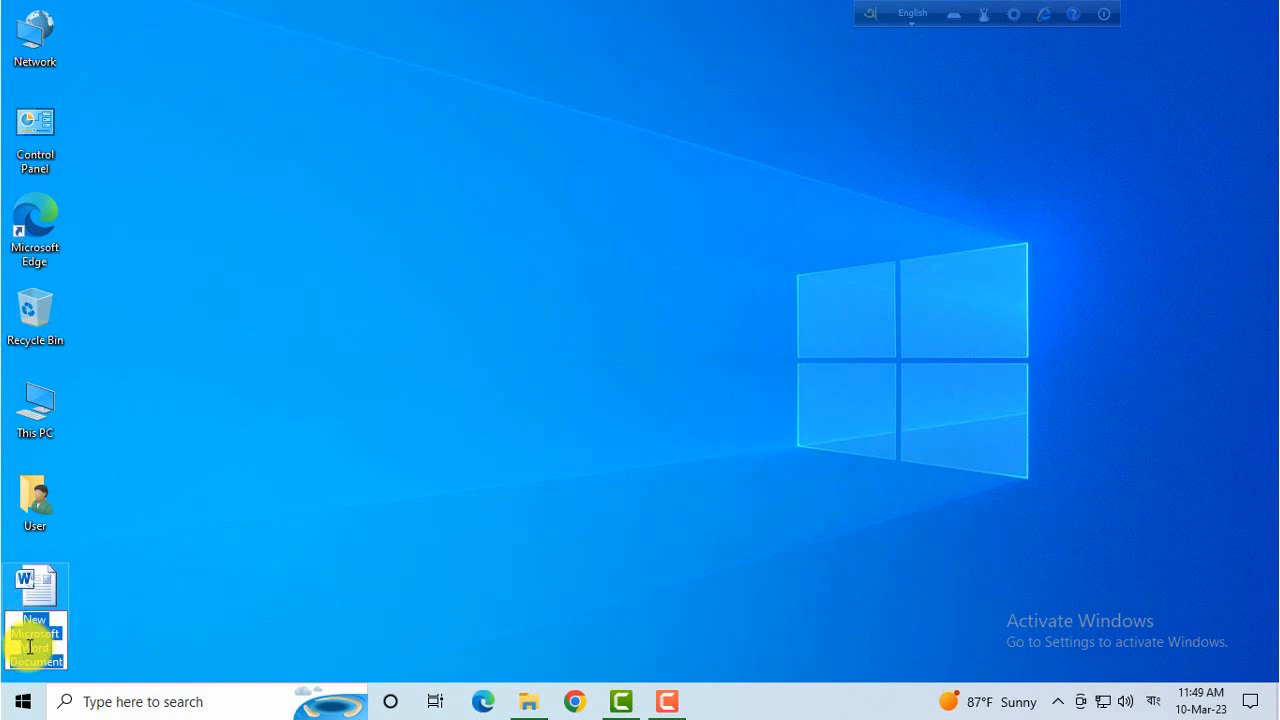
text(Print o)
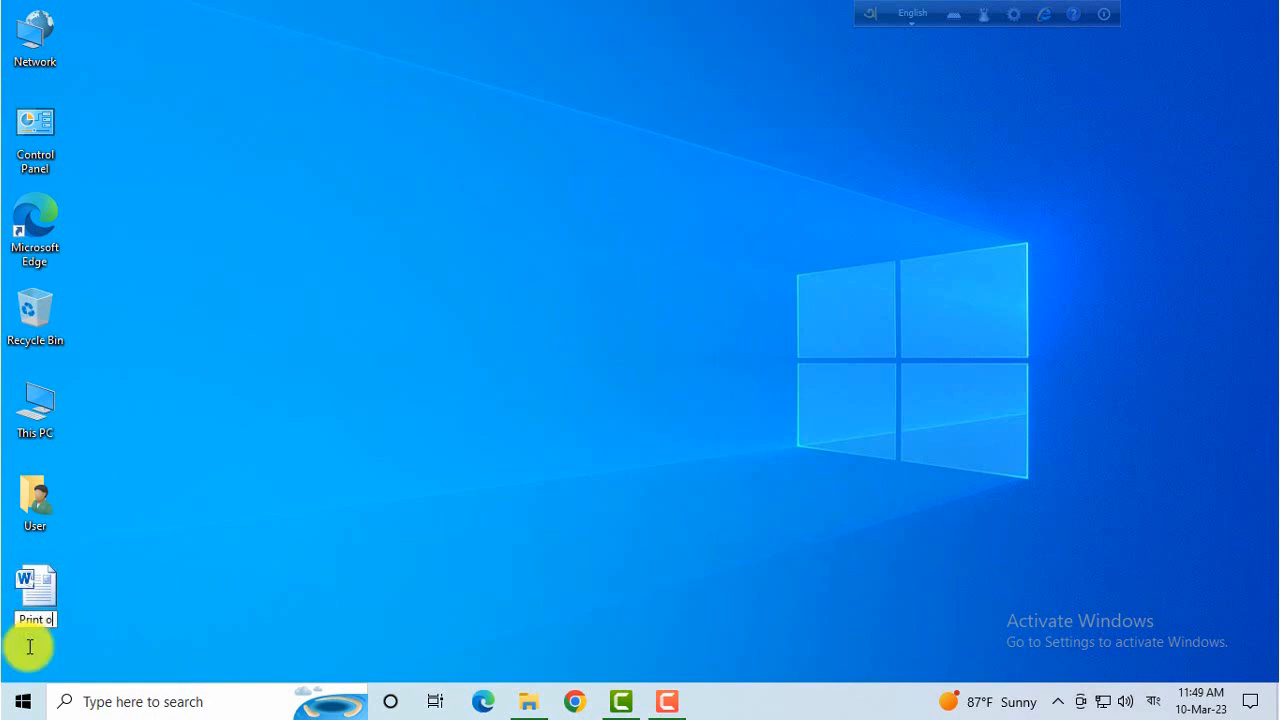
text(n envelop)
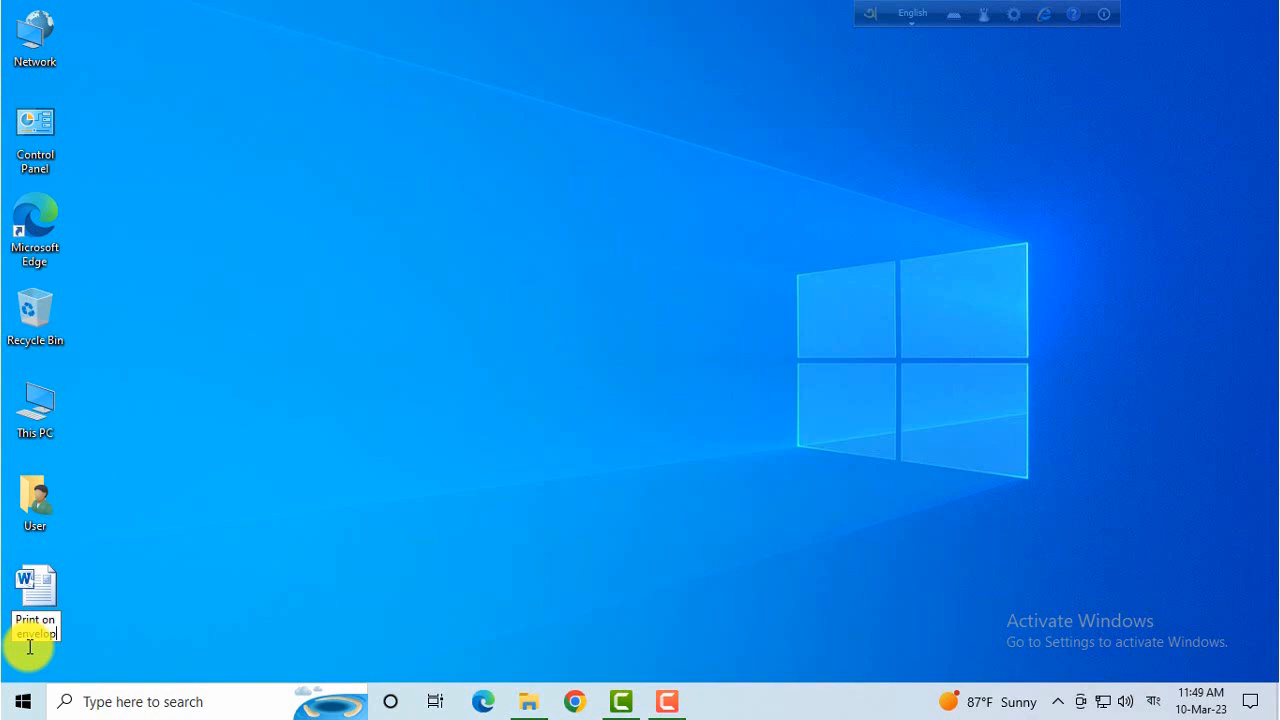
key(Return)
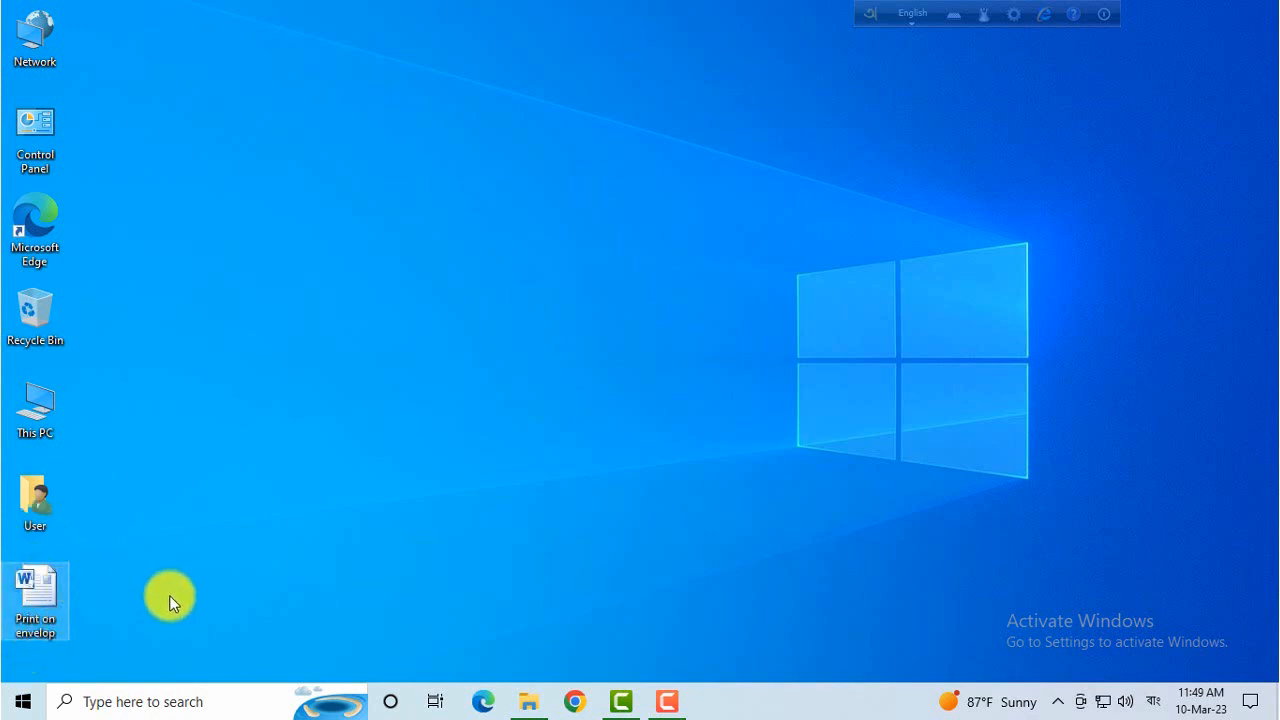
double_click(48, 588)
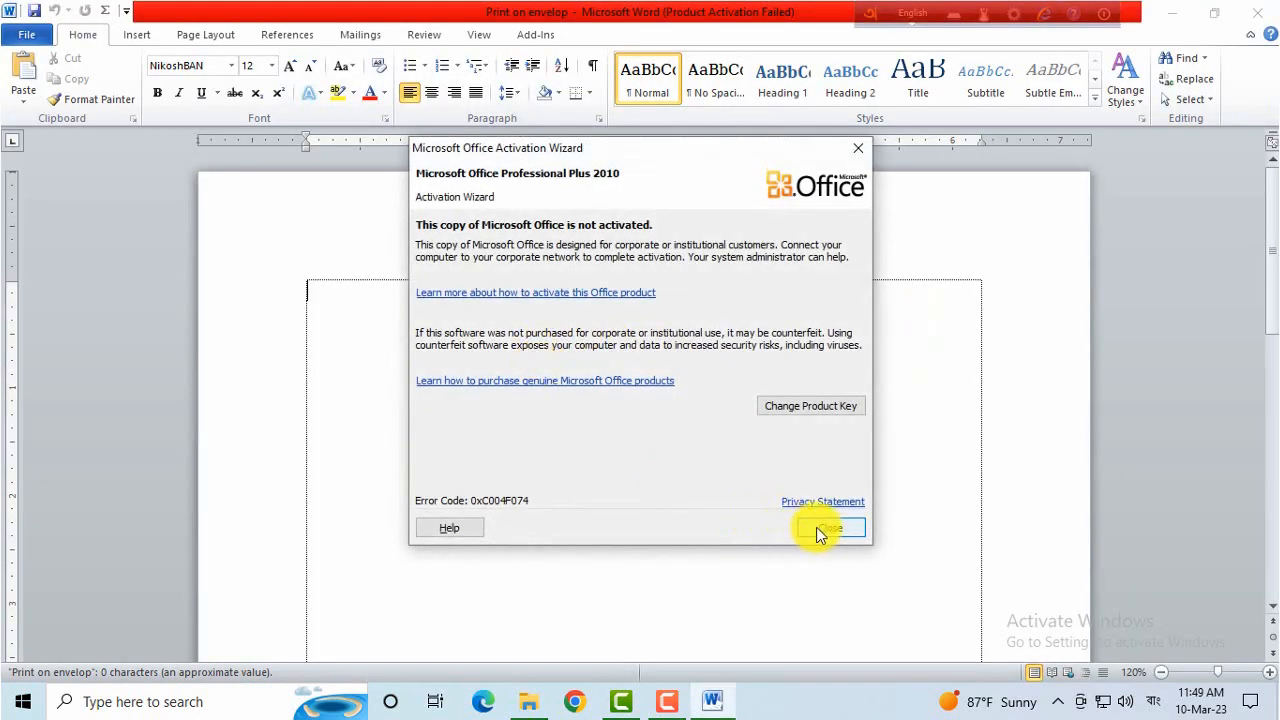
click(828, 528)
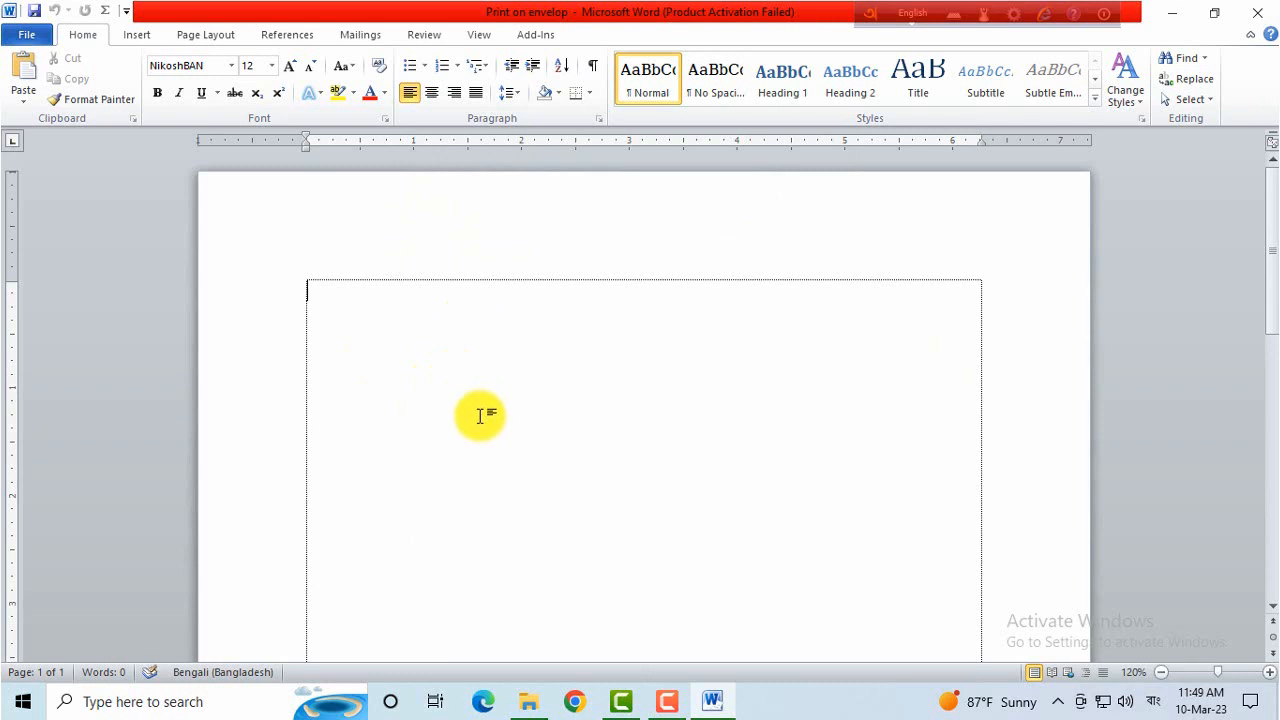
Set the document's paper size to A4 and its page orientation to Portrait
click(203, 36)
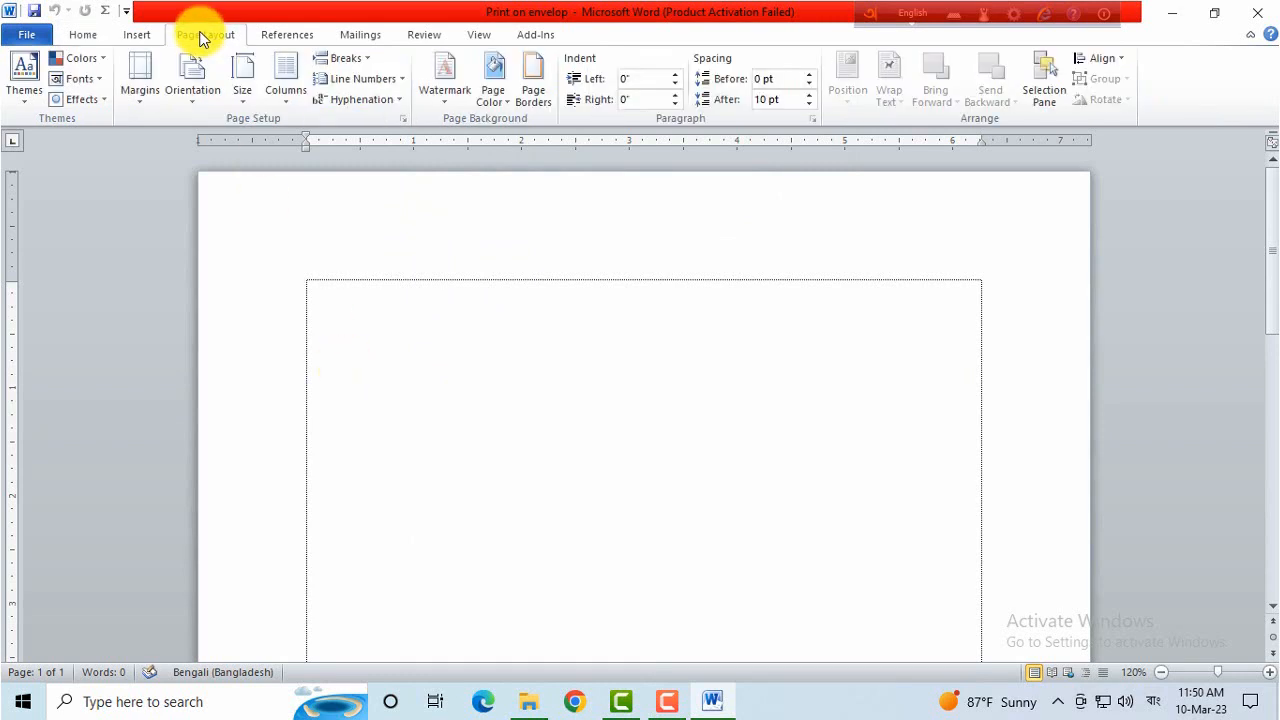
click(244, 105)
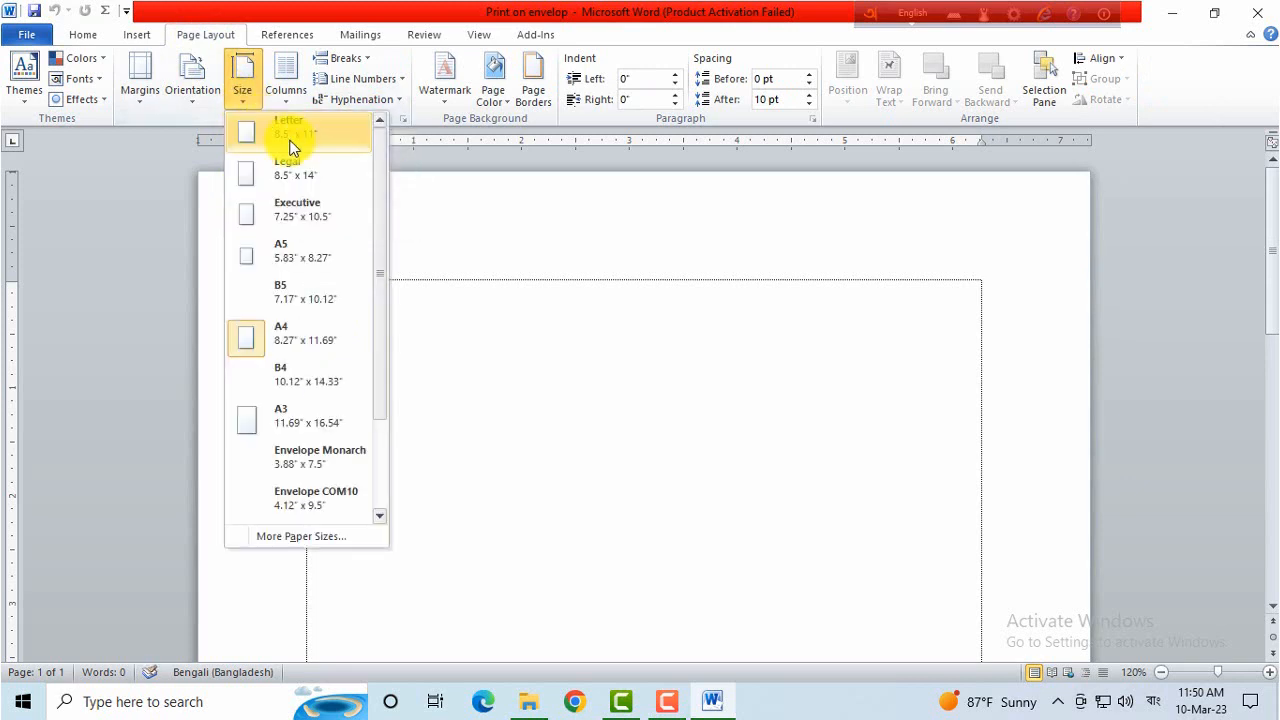
click(329, 331)
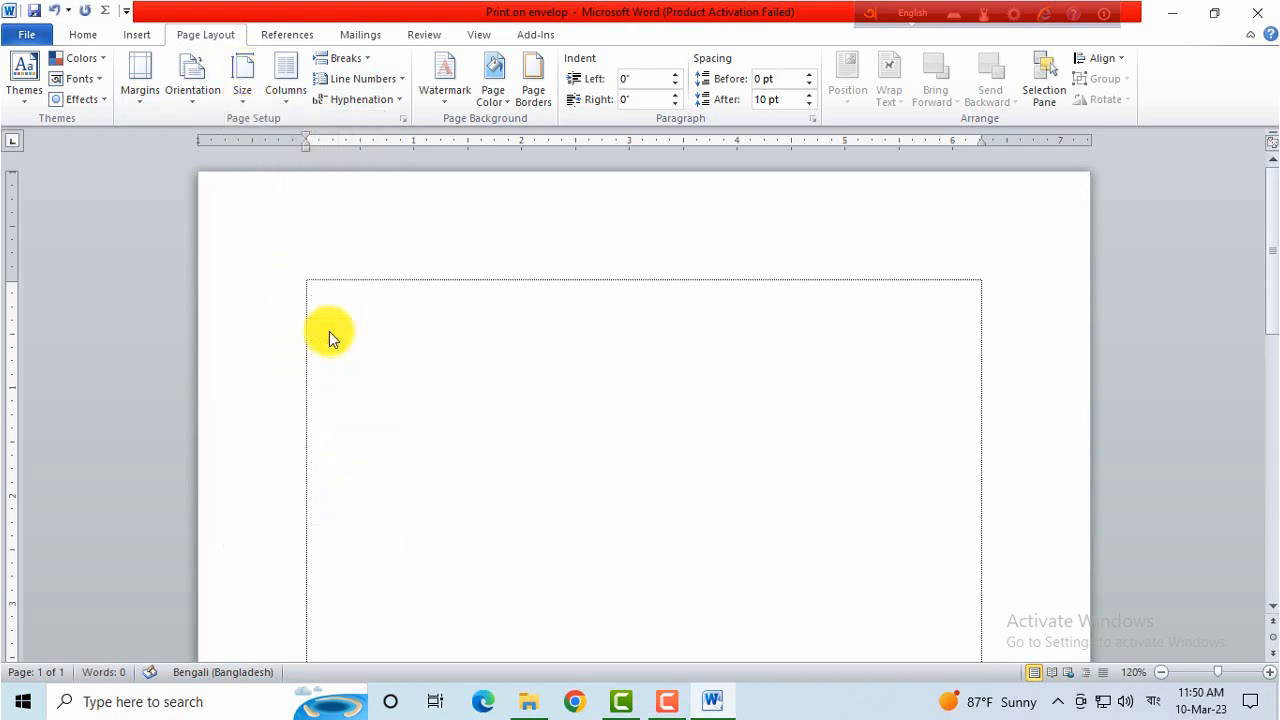
click(193, 101)
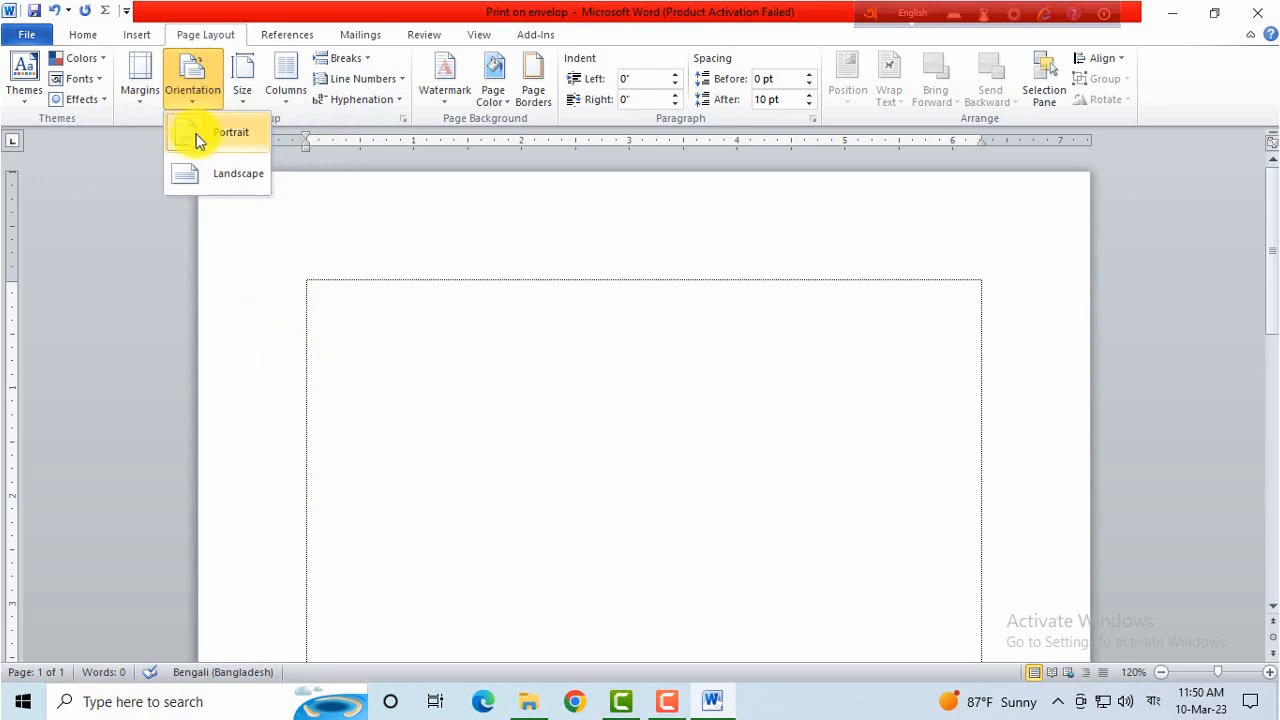
click(220, 133)
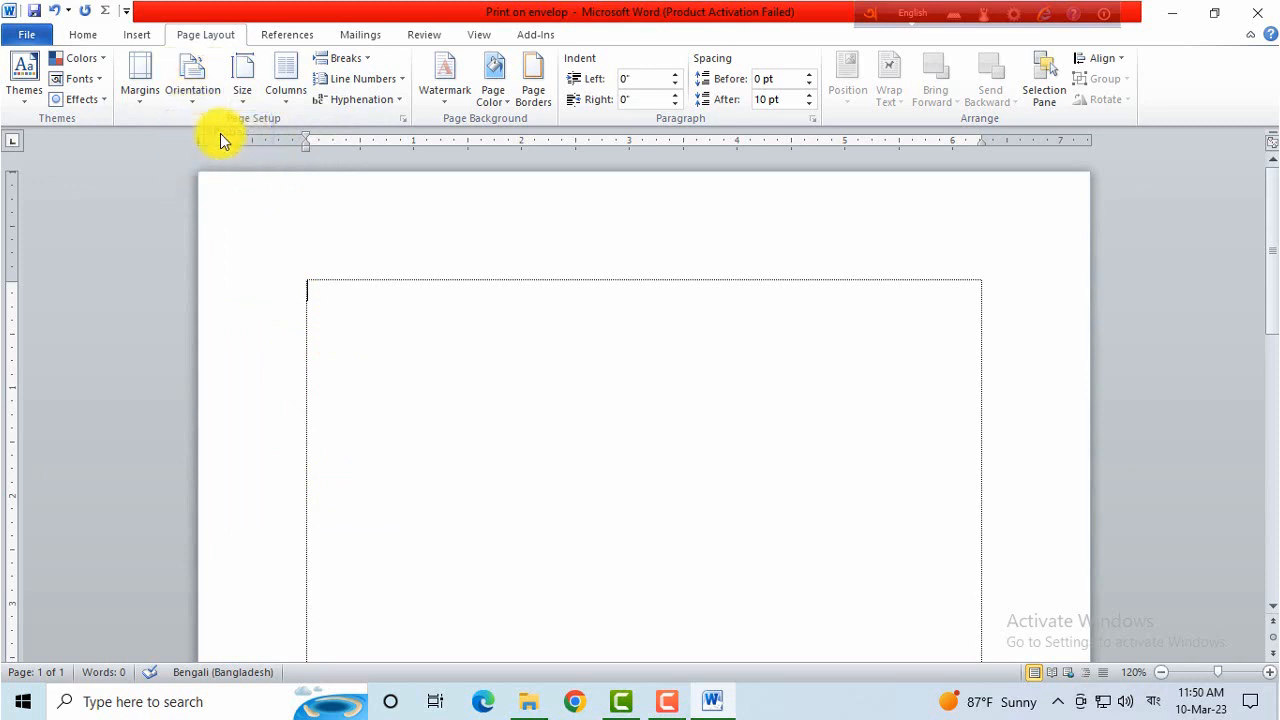
Set a custom top page margin of 2.6" in the page setup
click(140, 100)
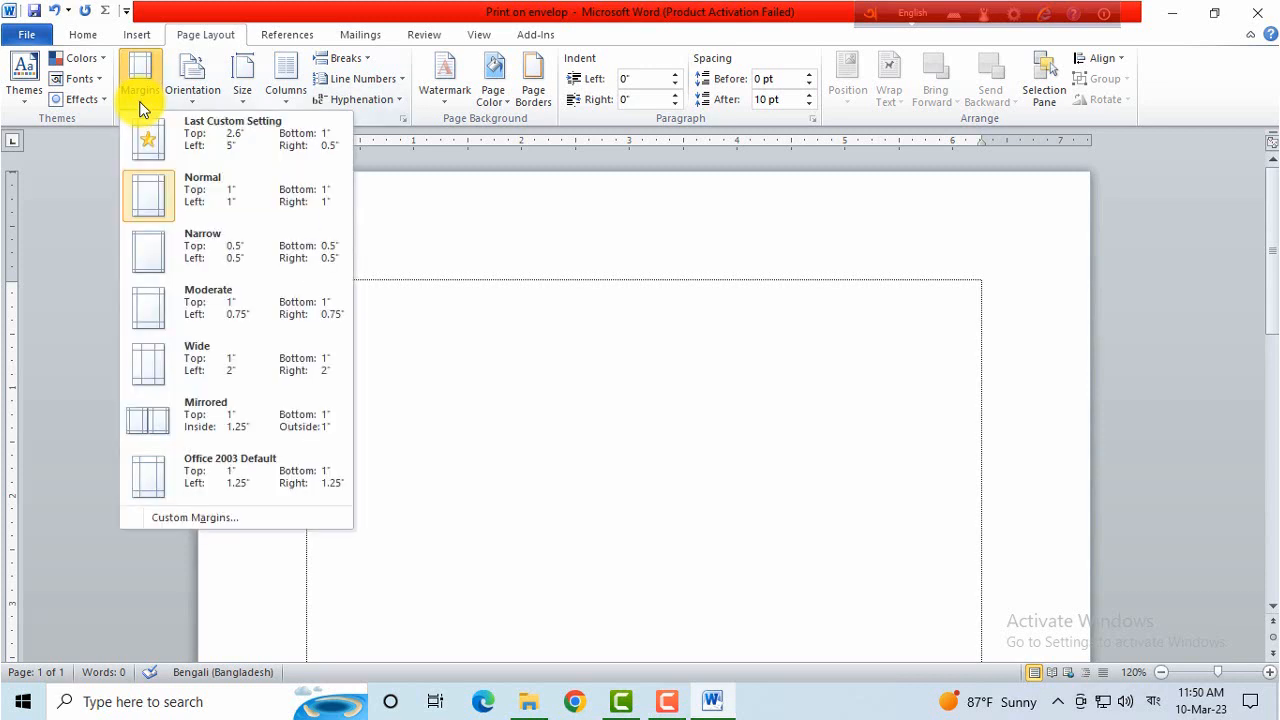
click(241, 517)
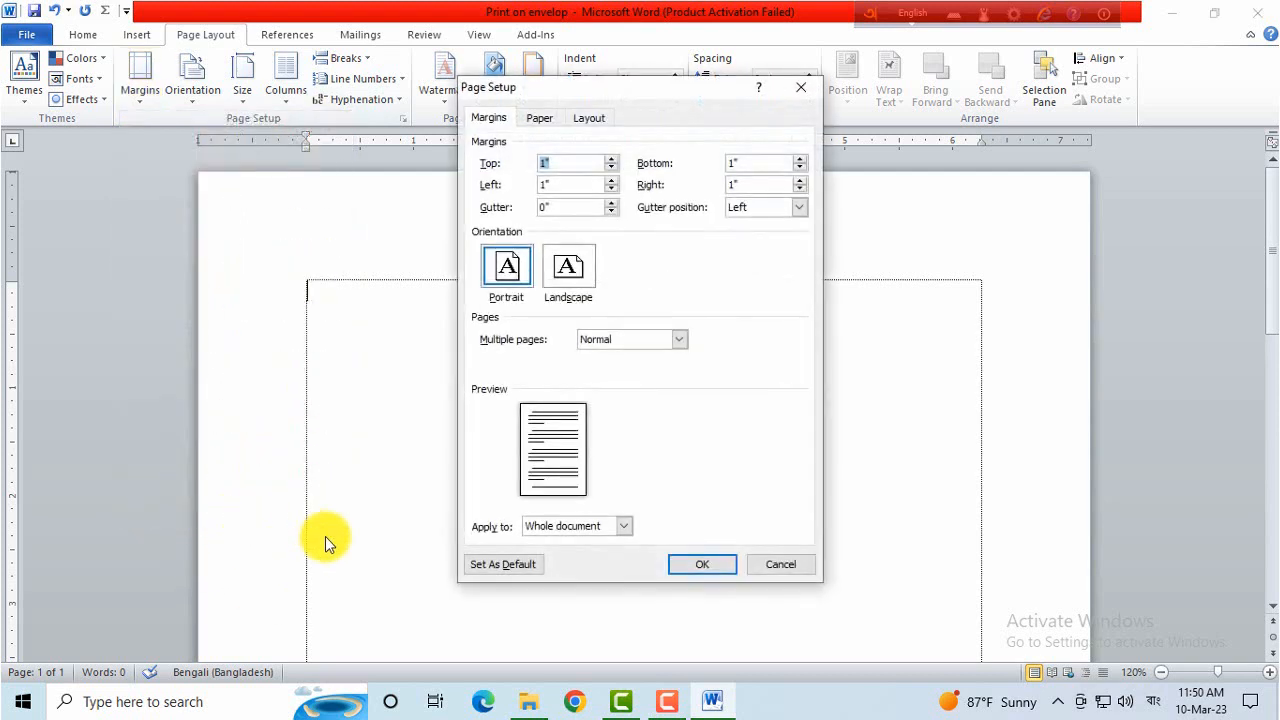
click(546, 120)
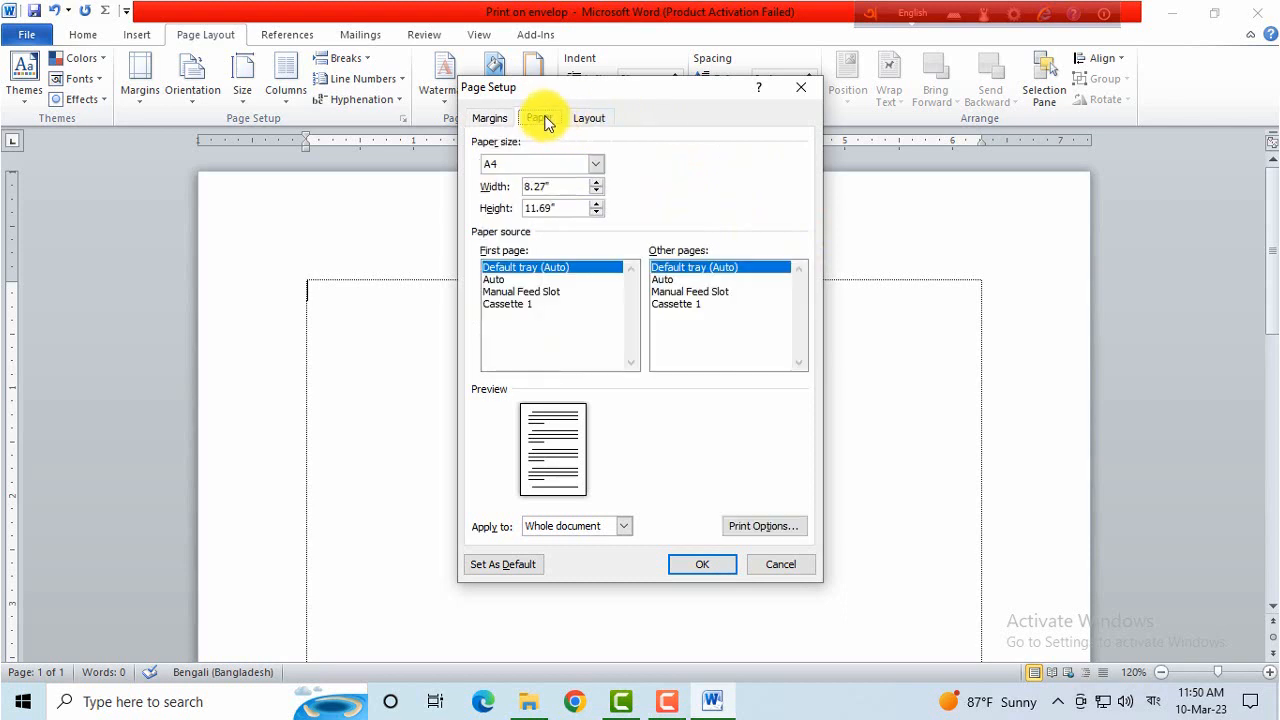
click(490, 122)
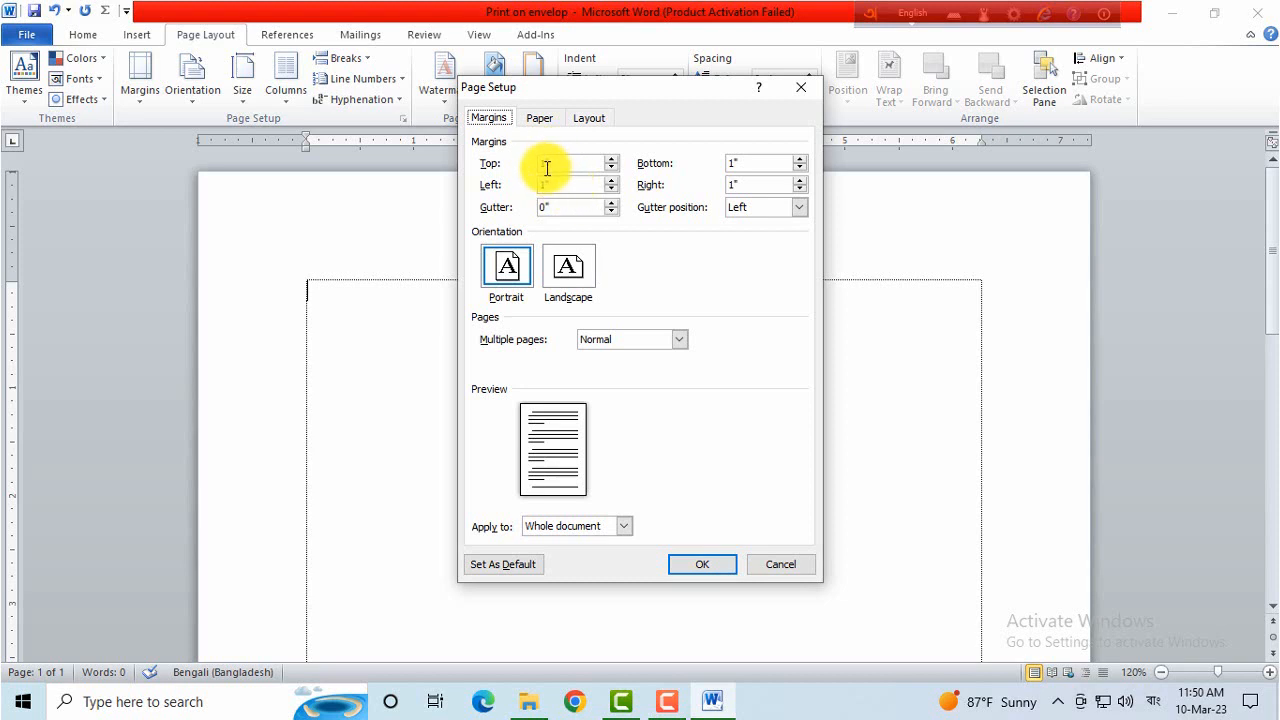
click(612, 159)
click(612, 159)
click(612, 159)
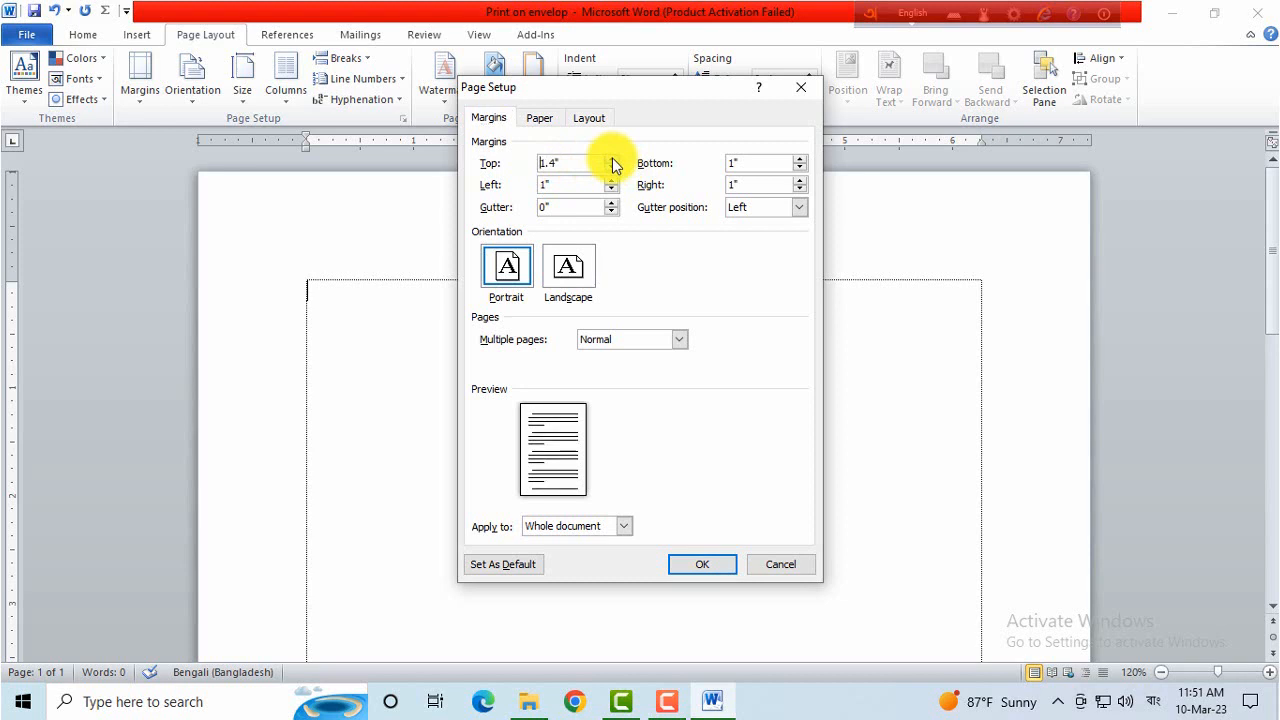
click(612, 159)
click(612, 159)
click(612, 159)
click(612, 159)
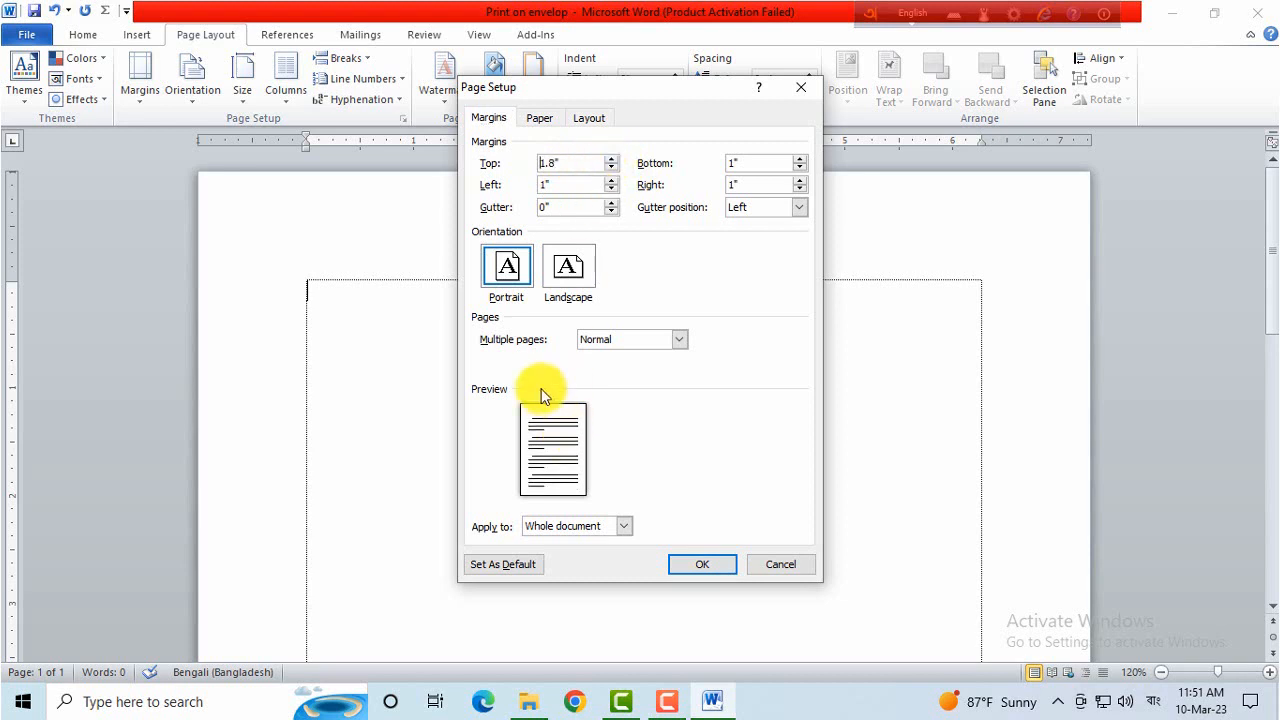
click(611, 159)
click(611, 159)
click(611, 159)
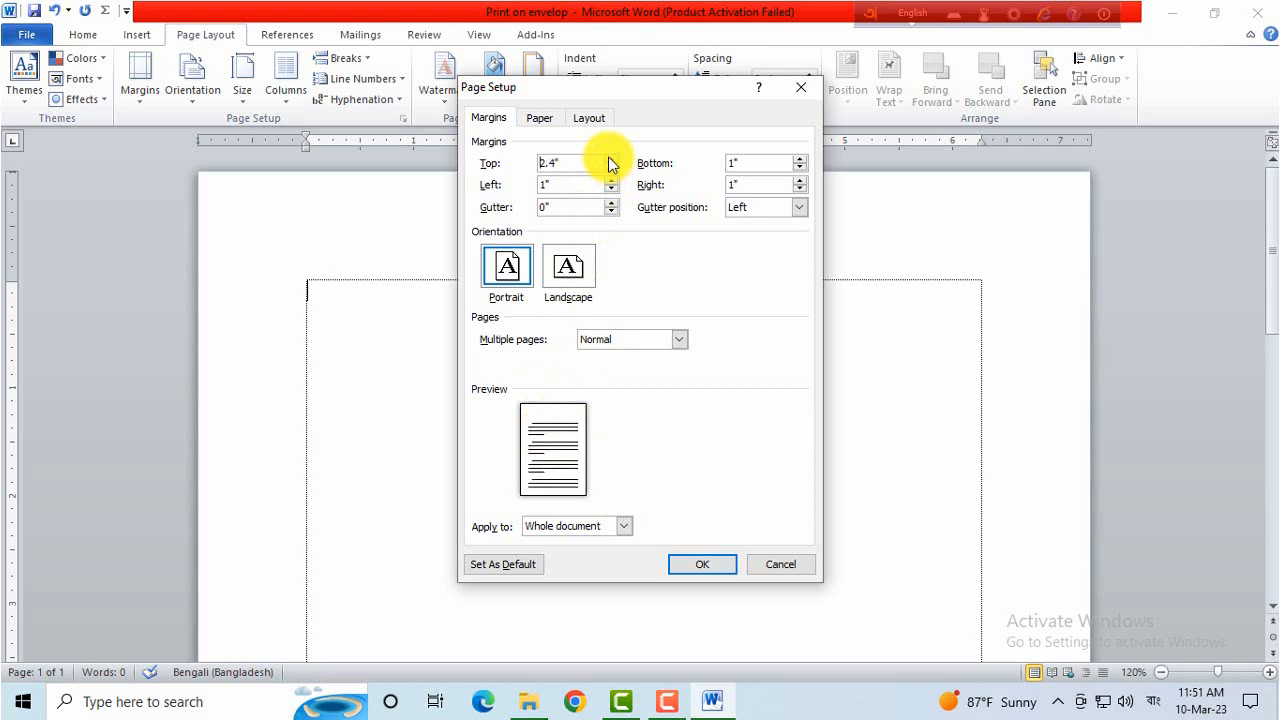
click(611, 159)
click(611, 159)
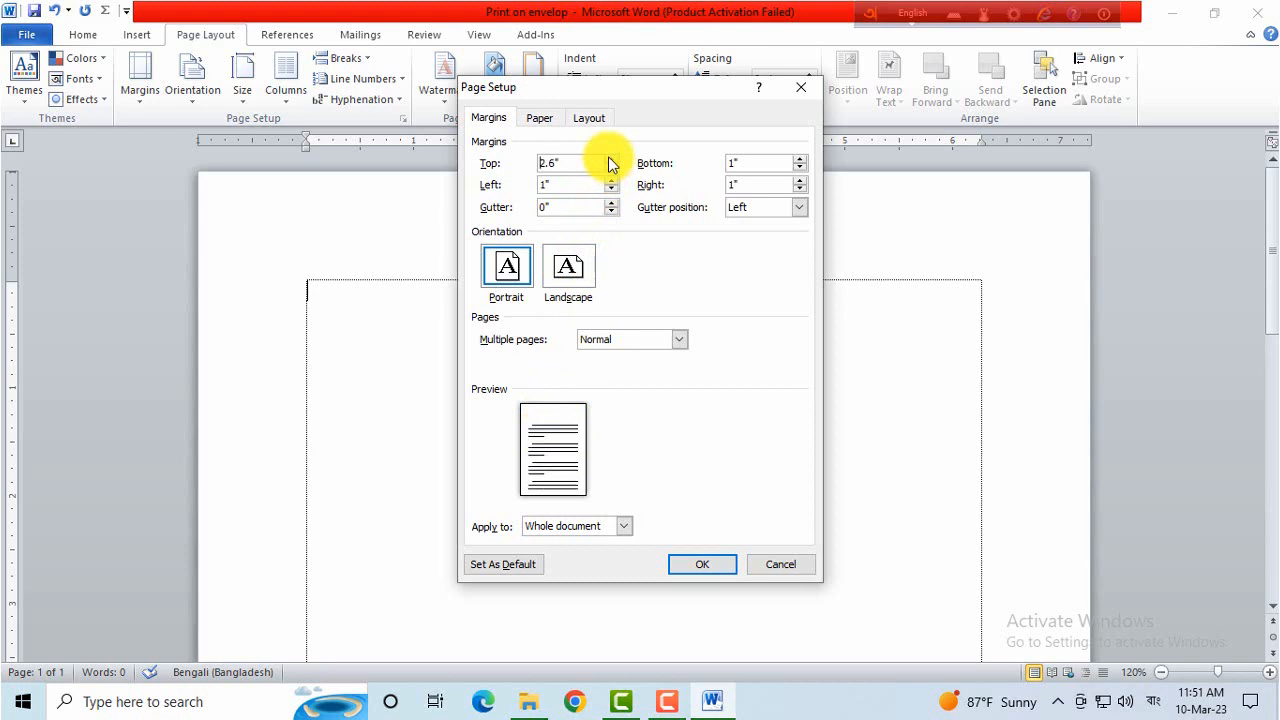
Set the left margin to 5" and the right margin to 0.5", and apply the page setup to the whole document
double_click(540, 186)
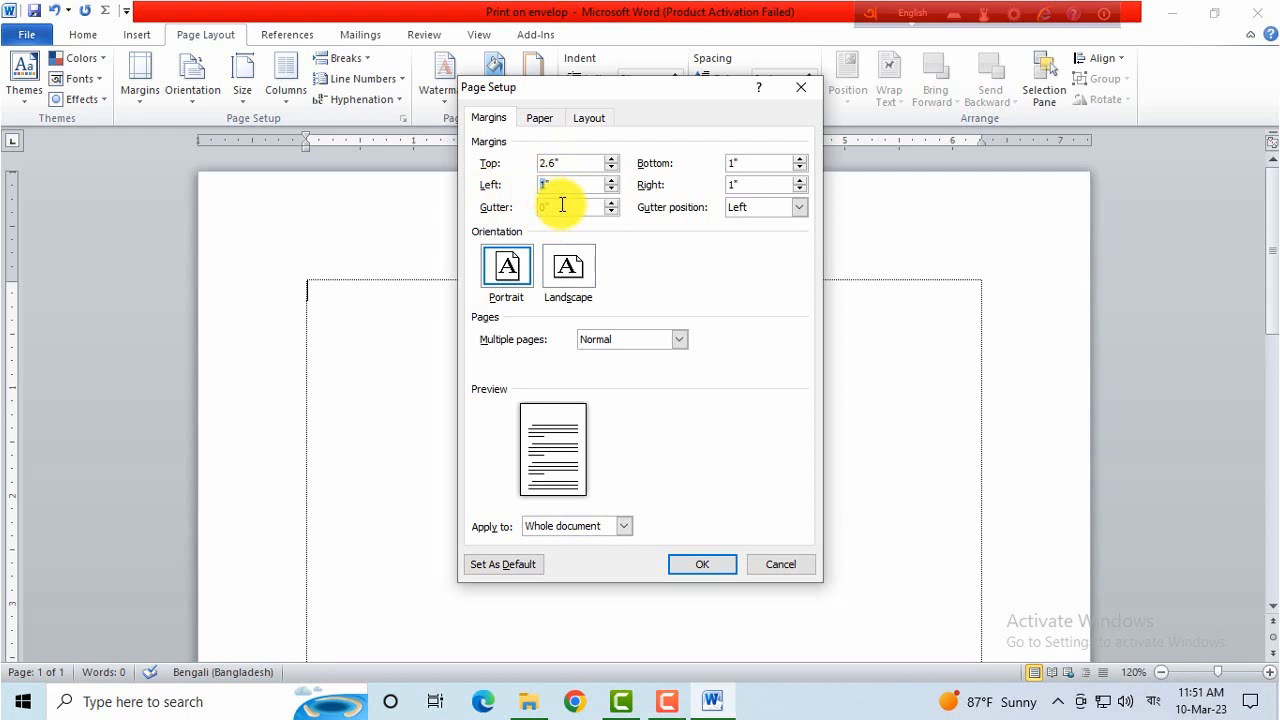
text(5)
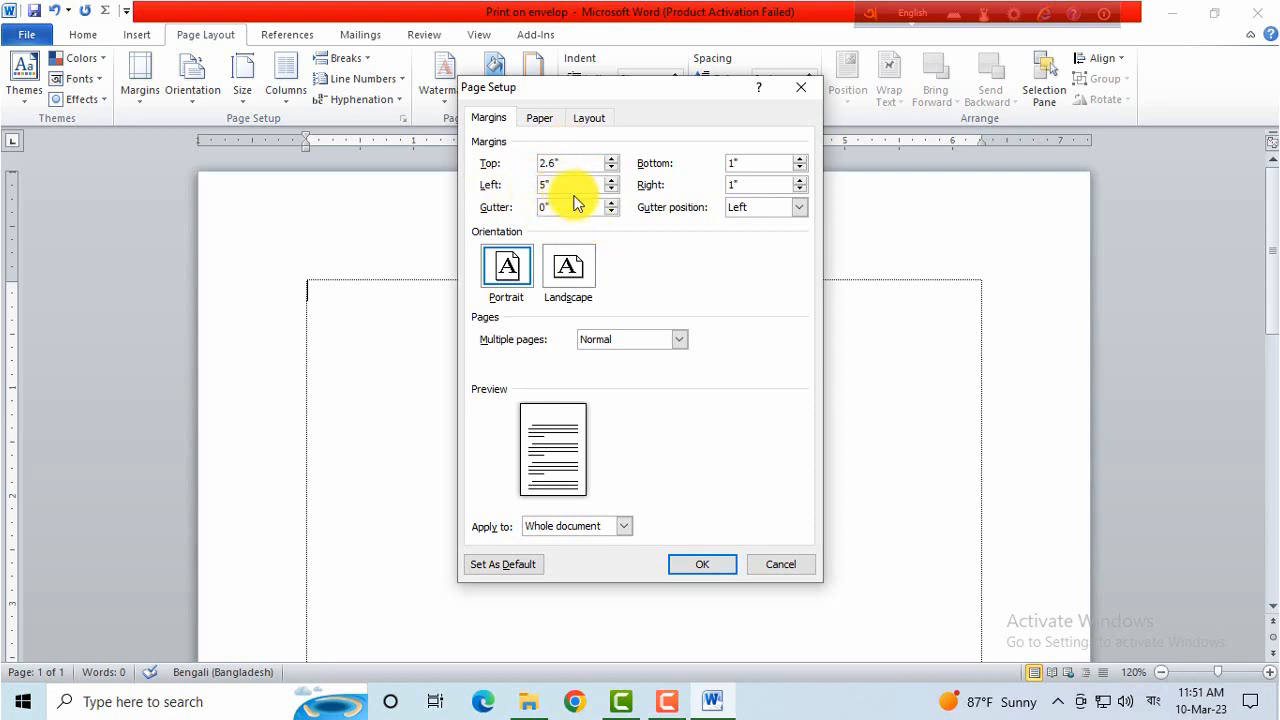
click(800, 190)
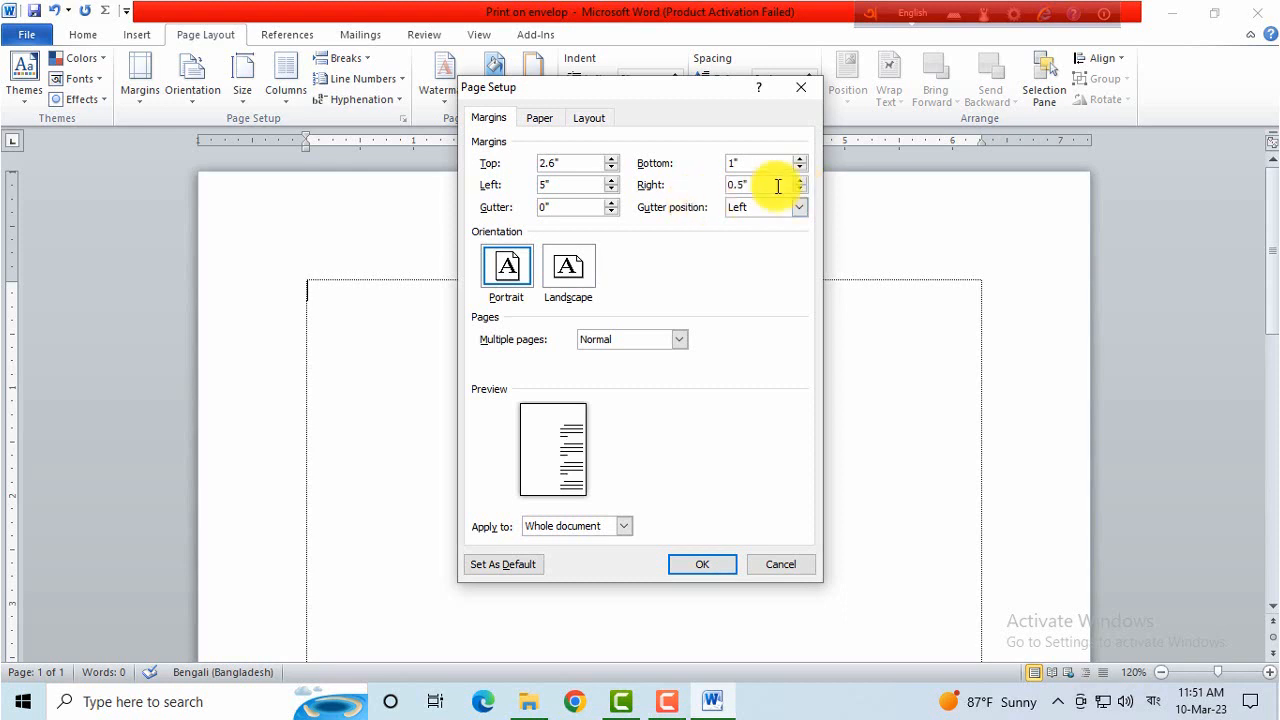
click(714, 563)
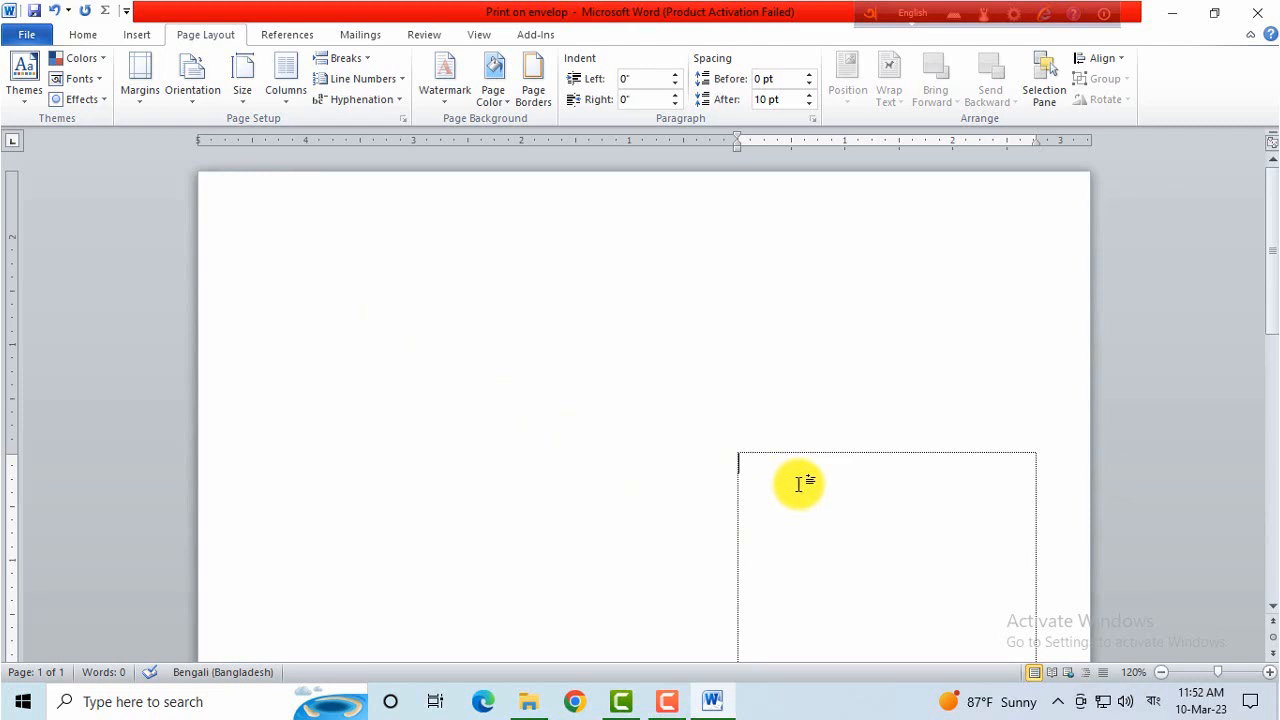
Draw a text box about 2.28" wide and 1.37" high from the upper-left corner of the page's text area
click(136, 33)
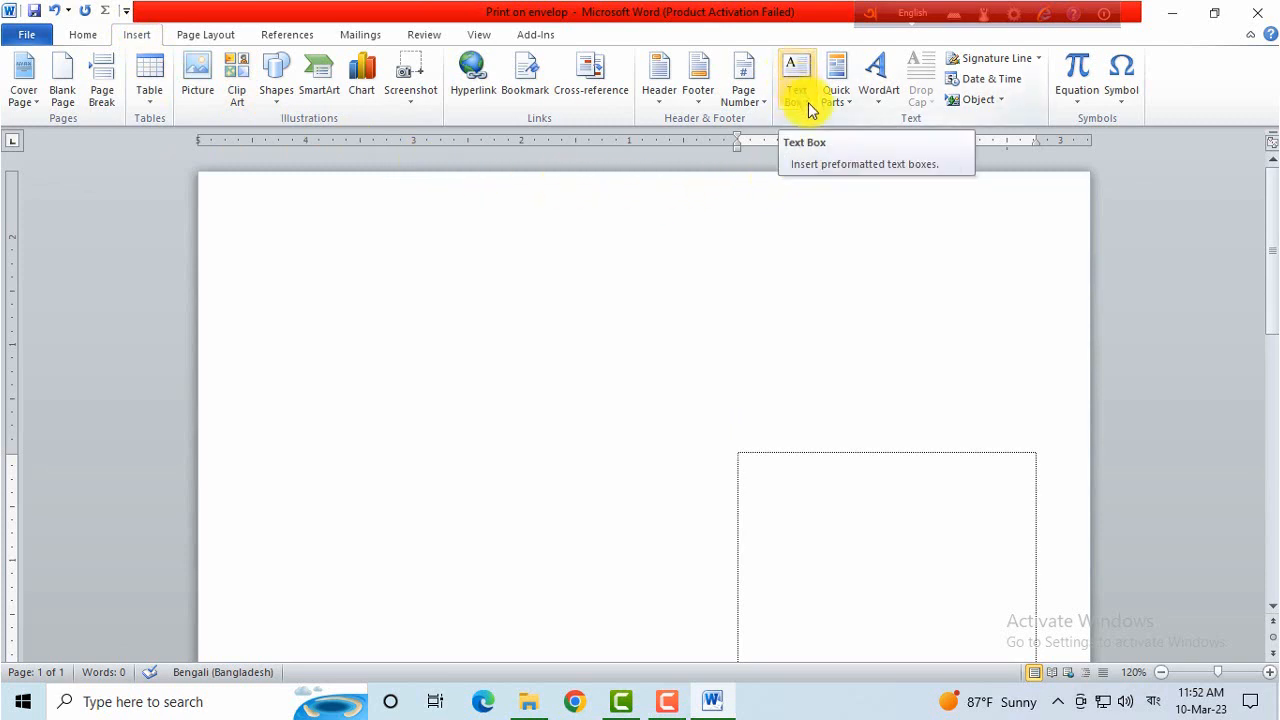
click(808, 104)
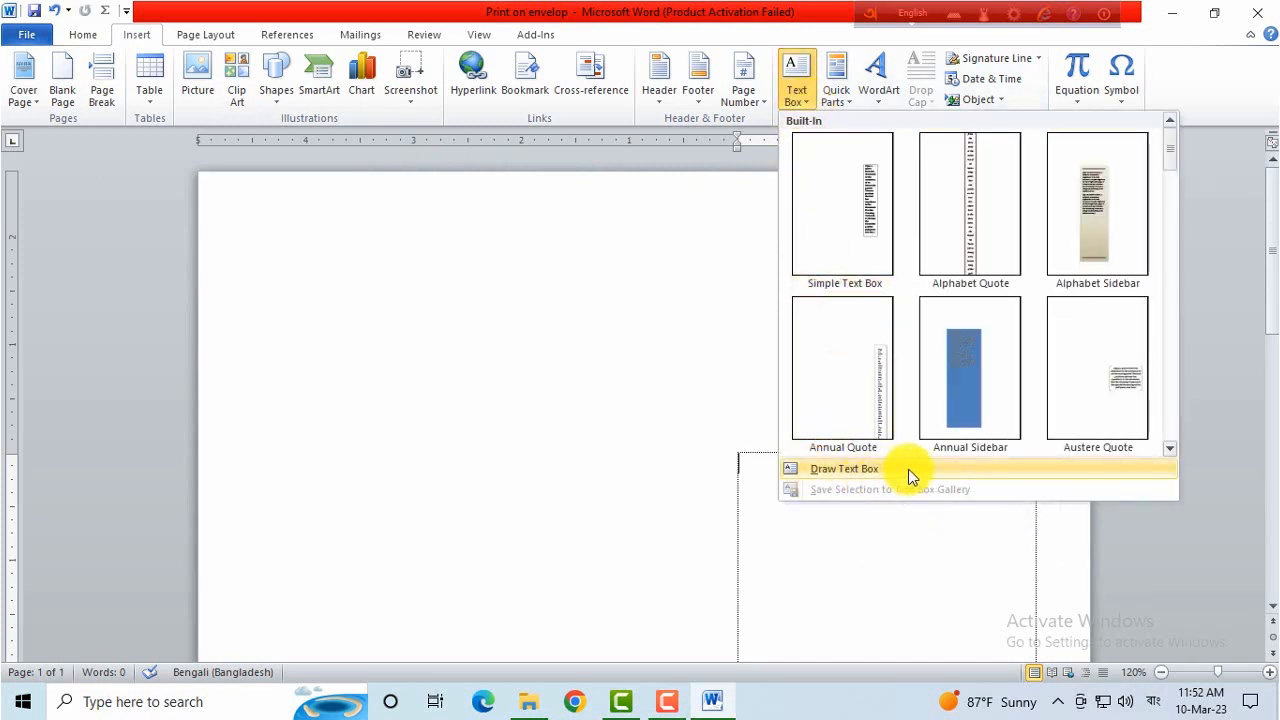
click(845, 469)
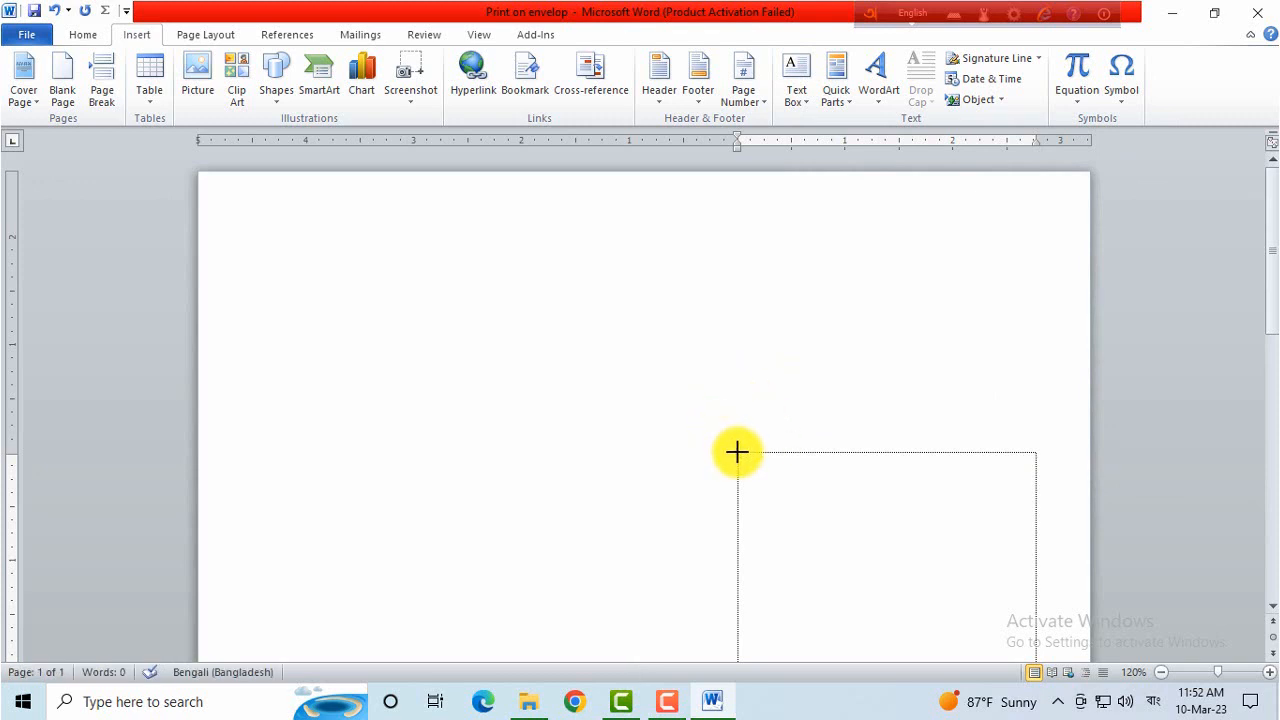
mouse_move(737, 453)
mouse_down()
mouse_move(1031, 621)
mouse_move(949, 586)
mouse_move(980, 601)
mouse_up()
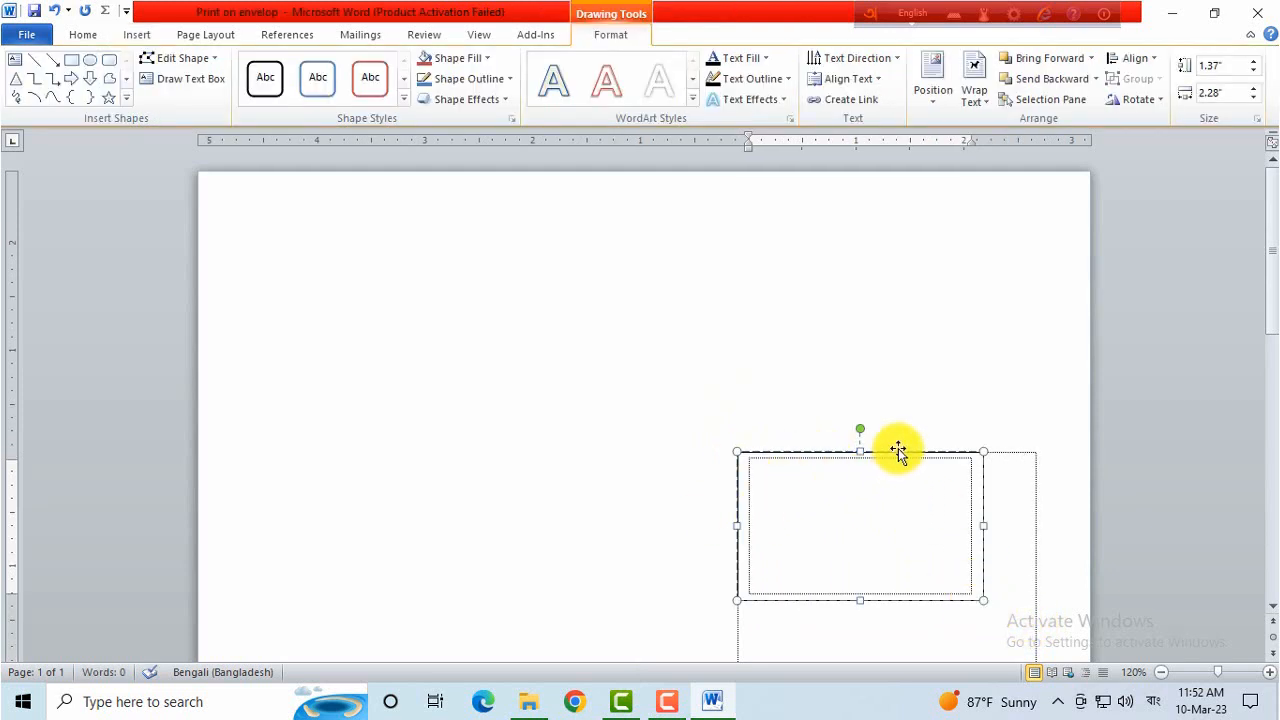
Reposition the text box so it sits just inside the upper-left corner of the page's text area
mouse_move(893, 450)
mouse_down()
mouse_move(820, 363)
mouse_move(640, 326)
mouse_move(829, 331)
mouse_move(903, 464)
mouse_move(894, 455)
mouse_up()
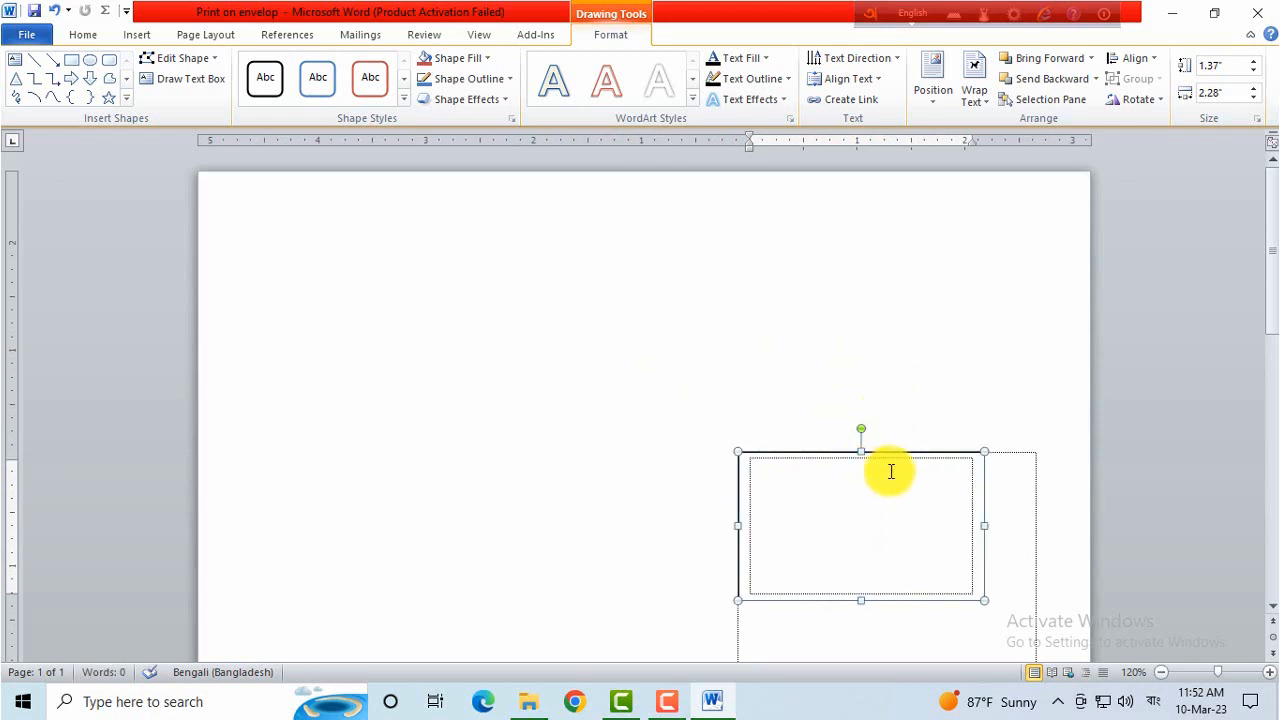
drag(904, 453, 789, 399)
click(954, 336)
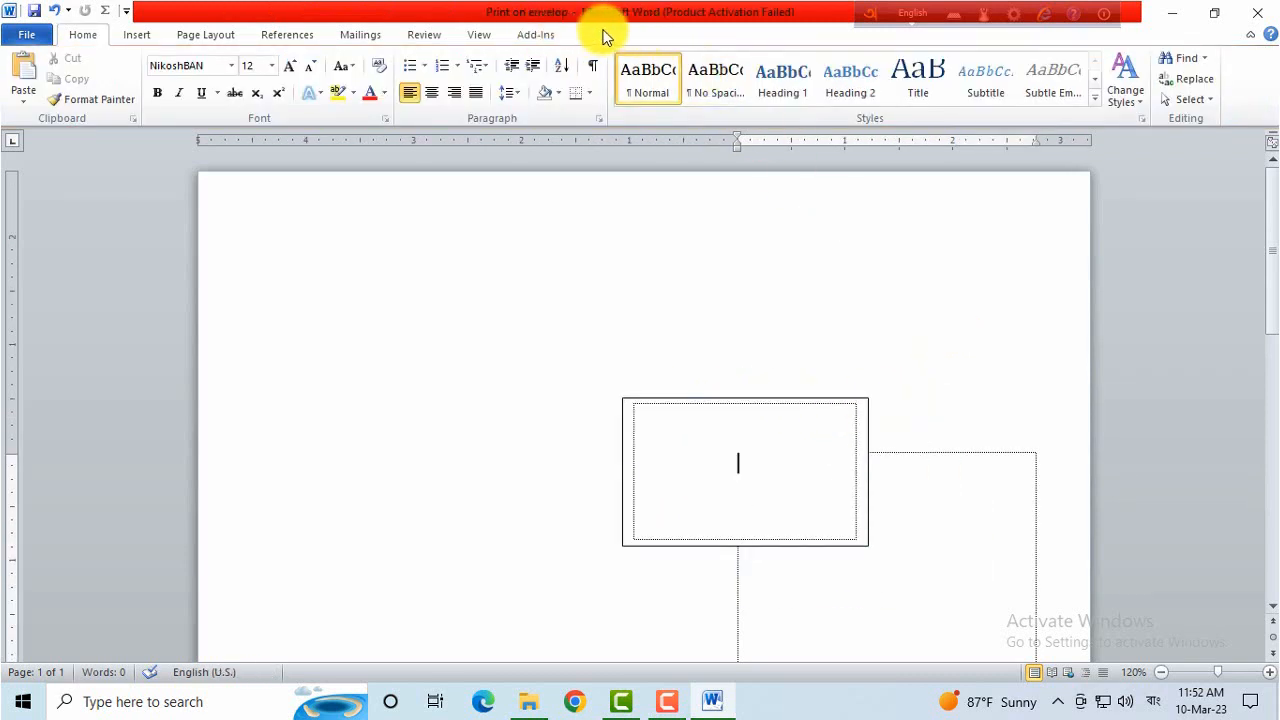
click(786, 398)
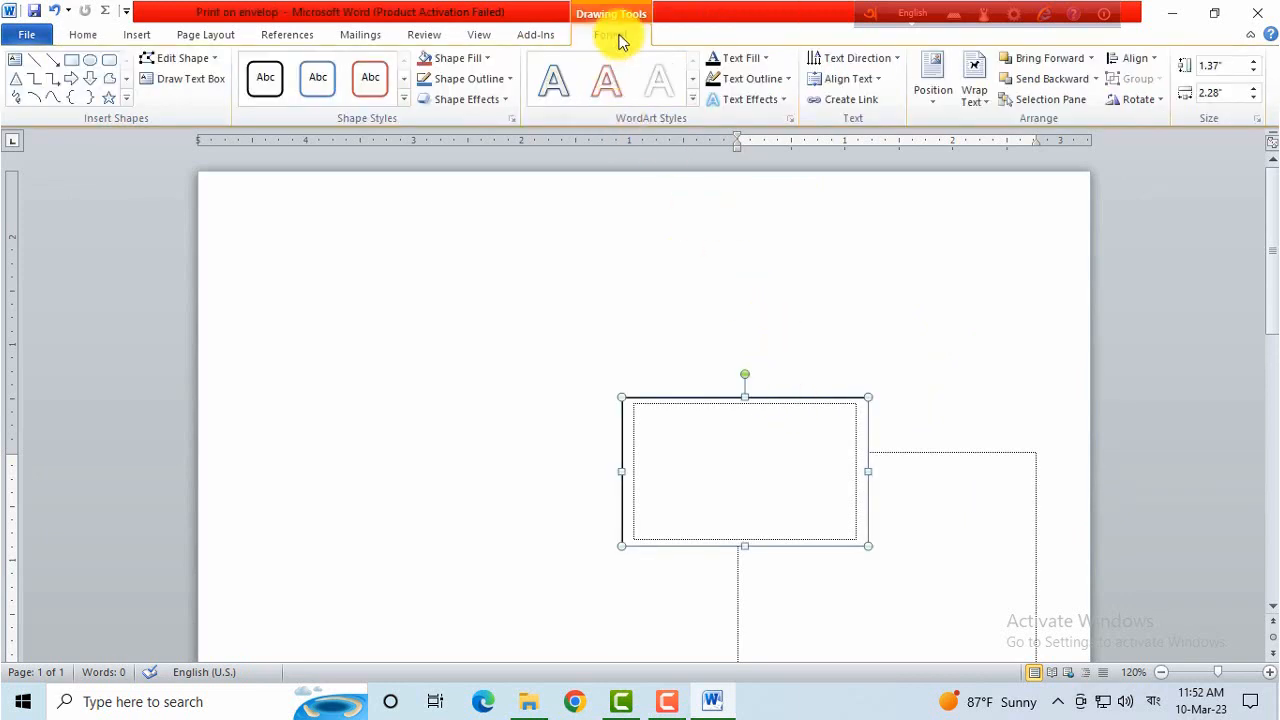
drag(808, 397, 926, 456)
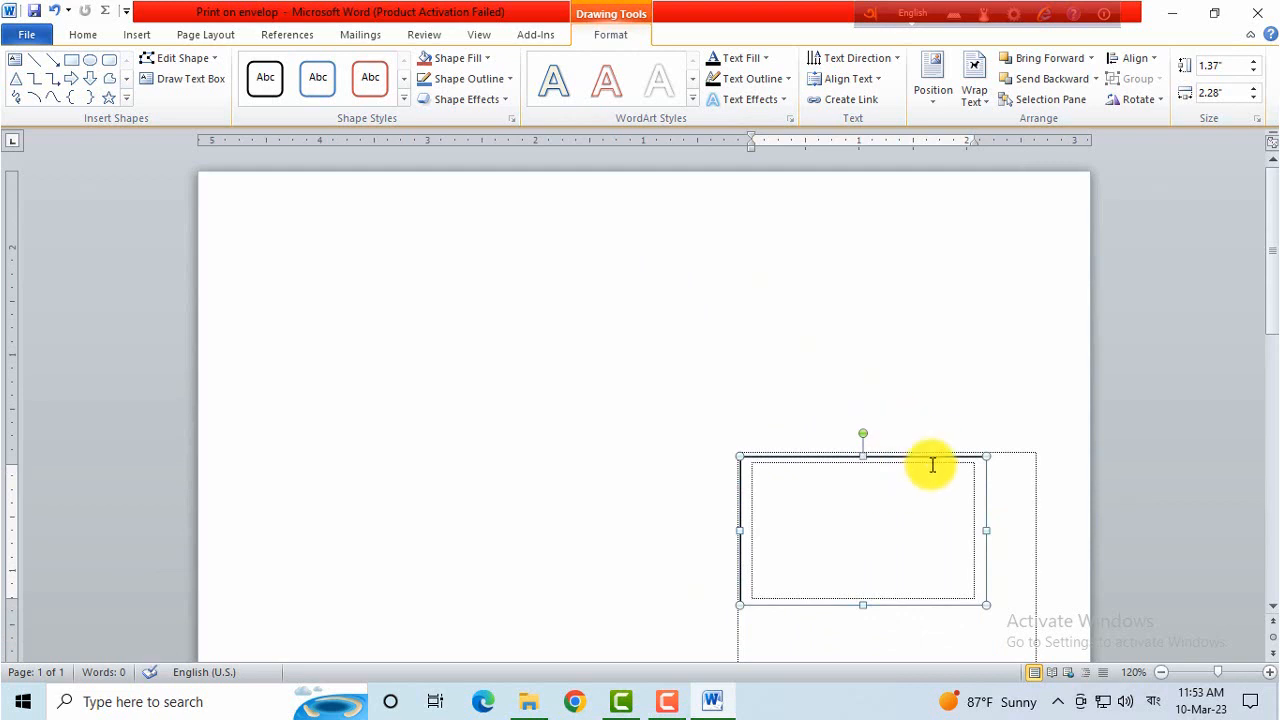
Remove the text box's fill and outline by setting No Fill and No Outline
click(489, 60)
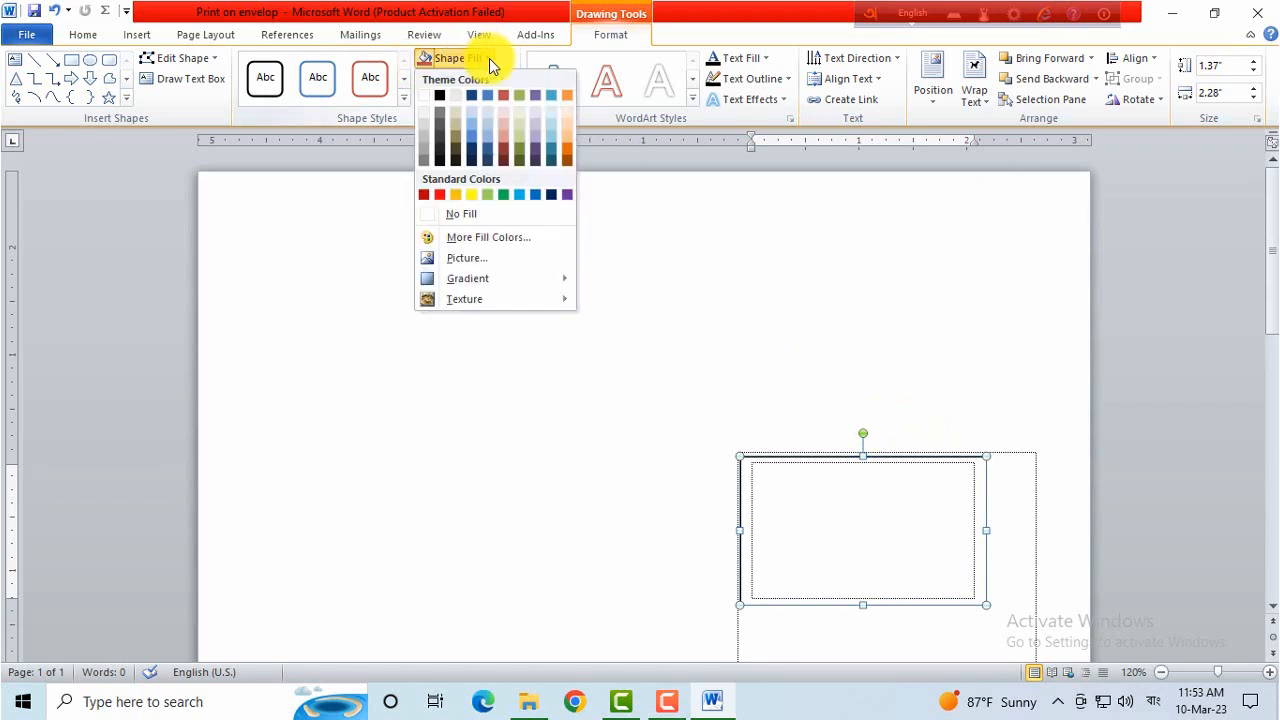
click(432, 216)
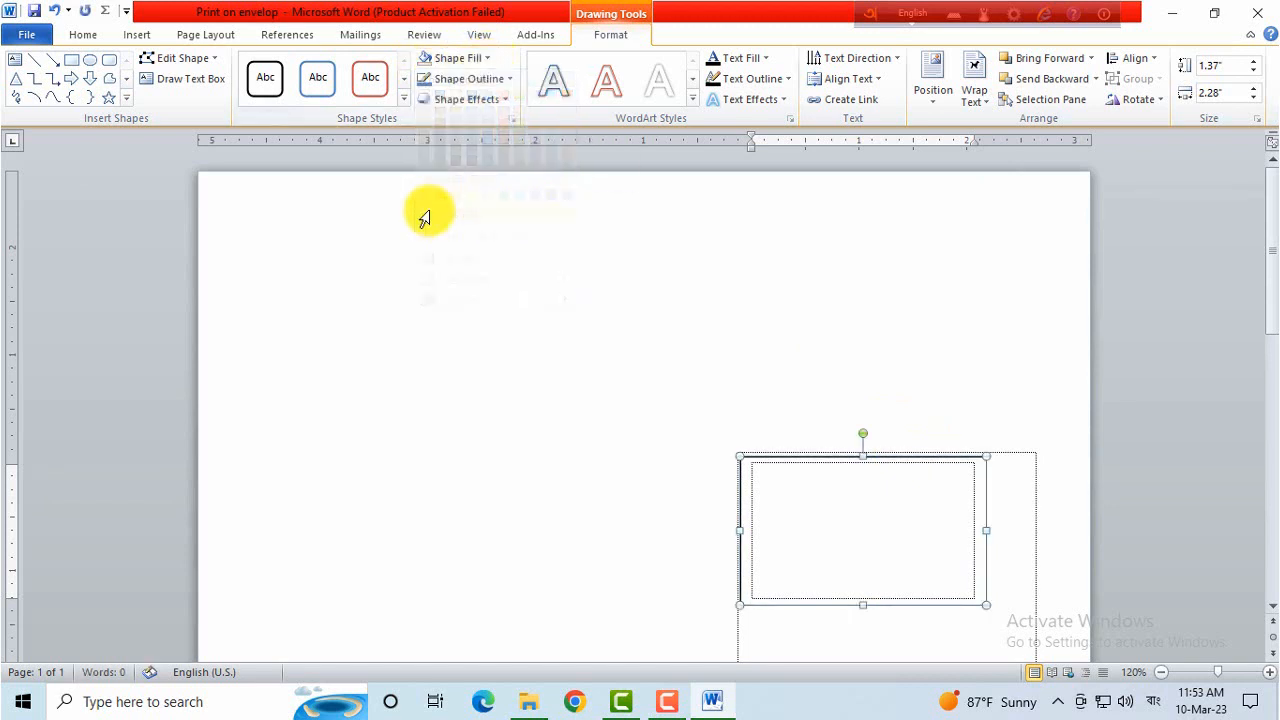
click(507, 80)
click(430, 234)
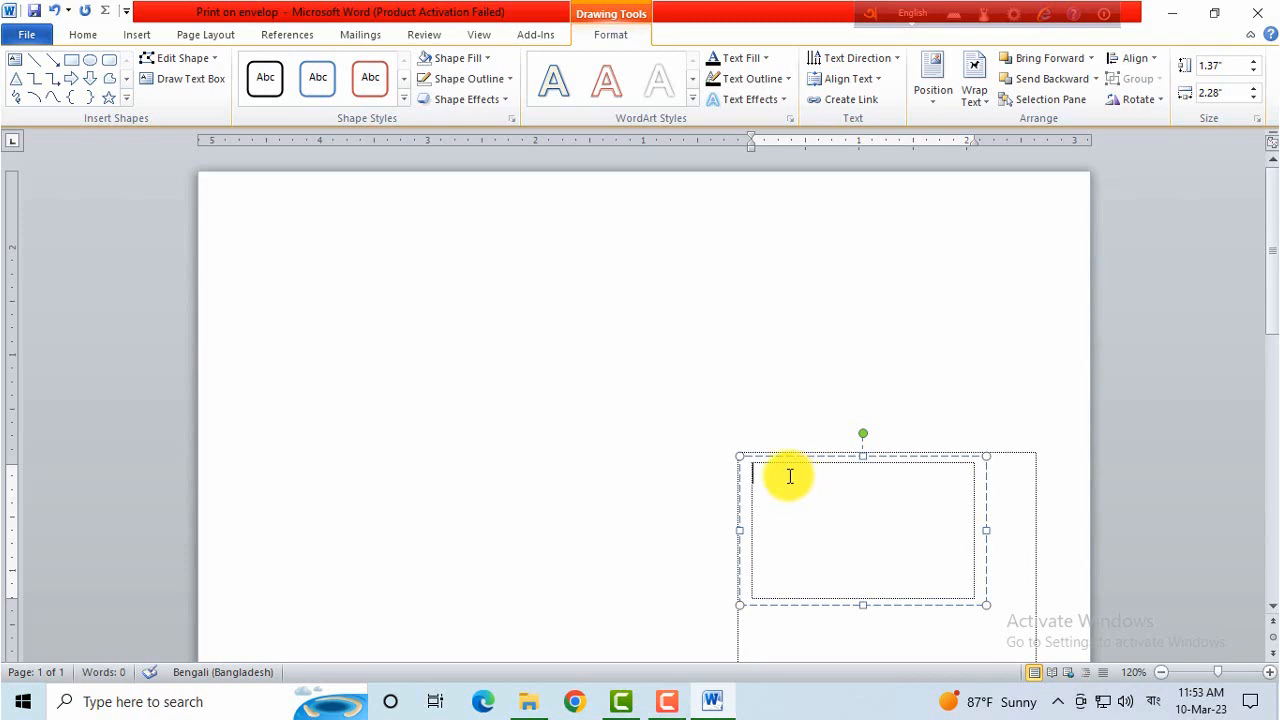
Switch the typing language to Bangla and enter three dotted lines in the text box: জনাব, পদবি and অফিসের ঠিকানা
click(921, 14)
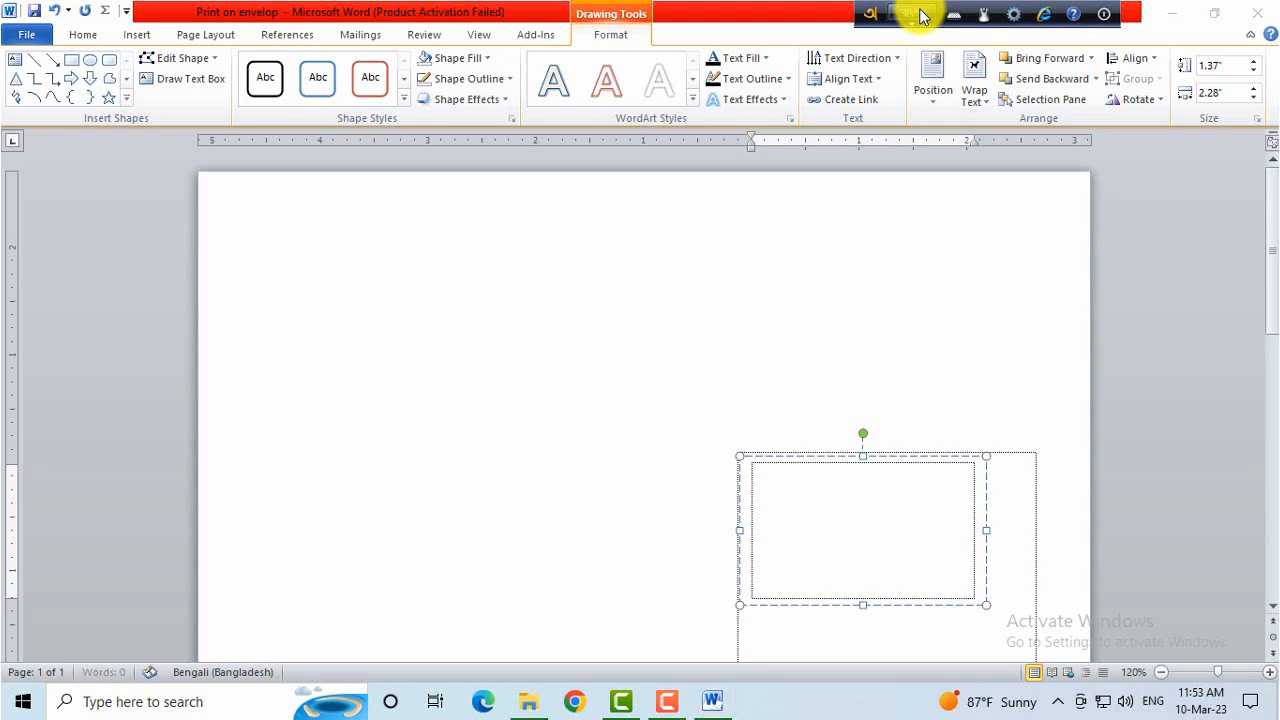
click(823, 494)
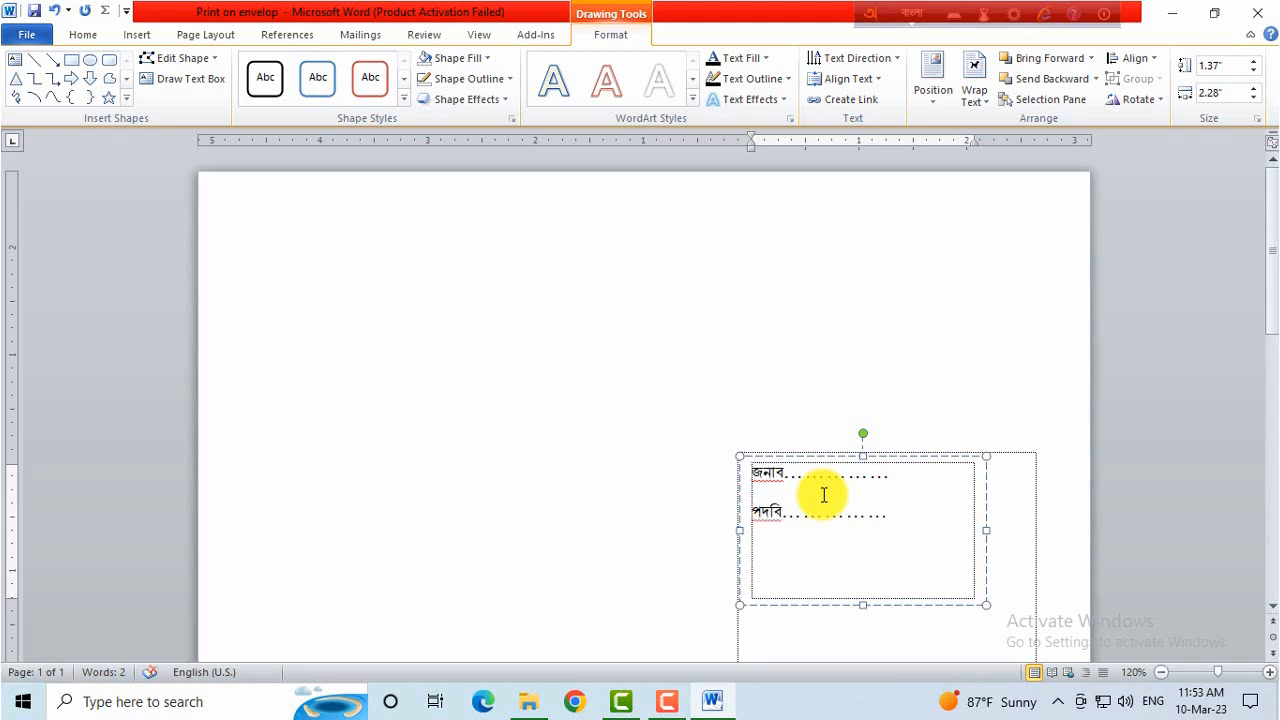
text(অফিসের ঠিকানা............)
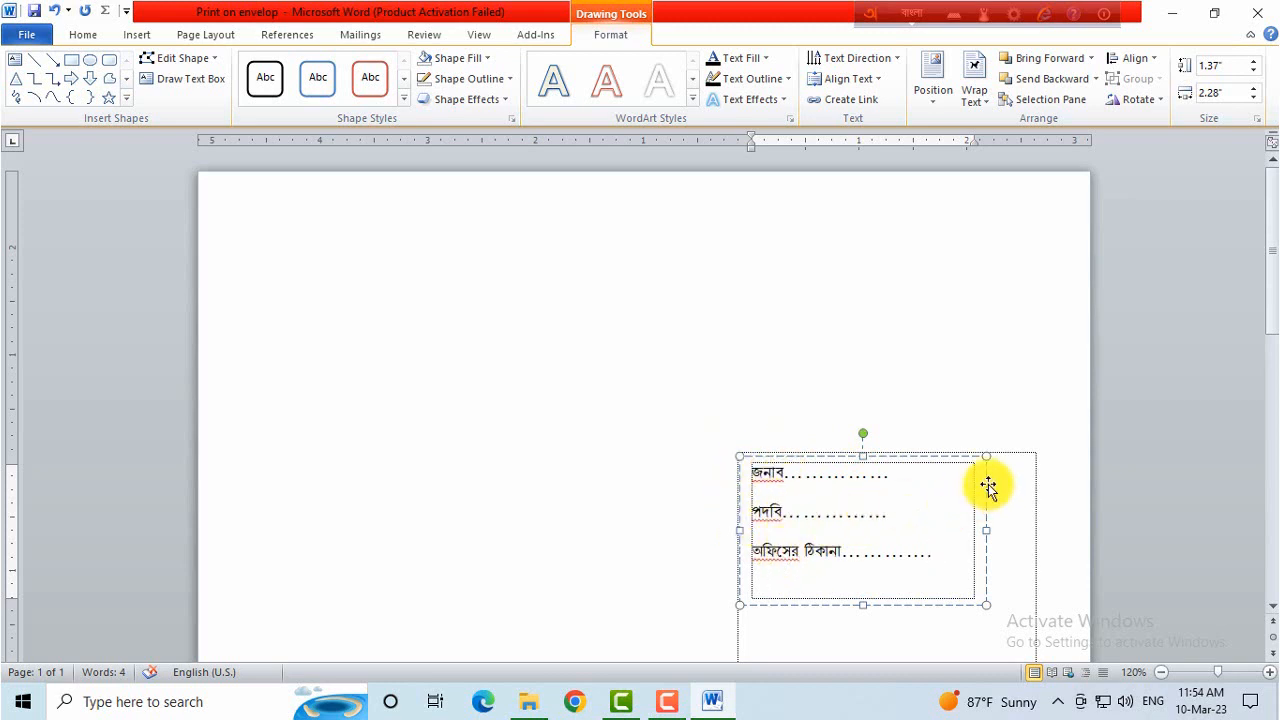
Set the paragraph spacing after to 0 pt for all the address lines in the text box
click(881, 510)
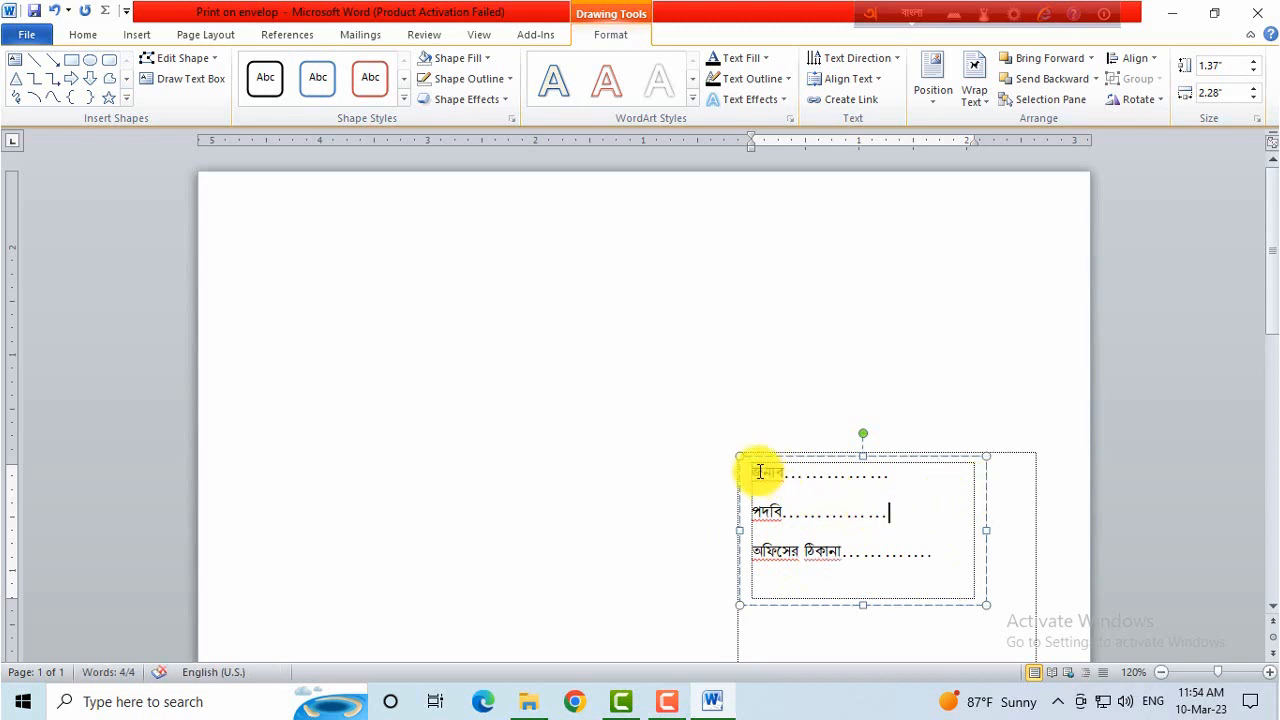
drag(754, 473, 881, 579)
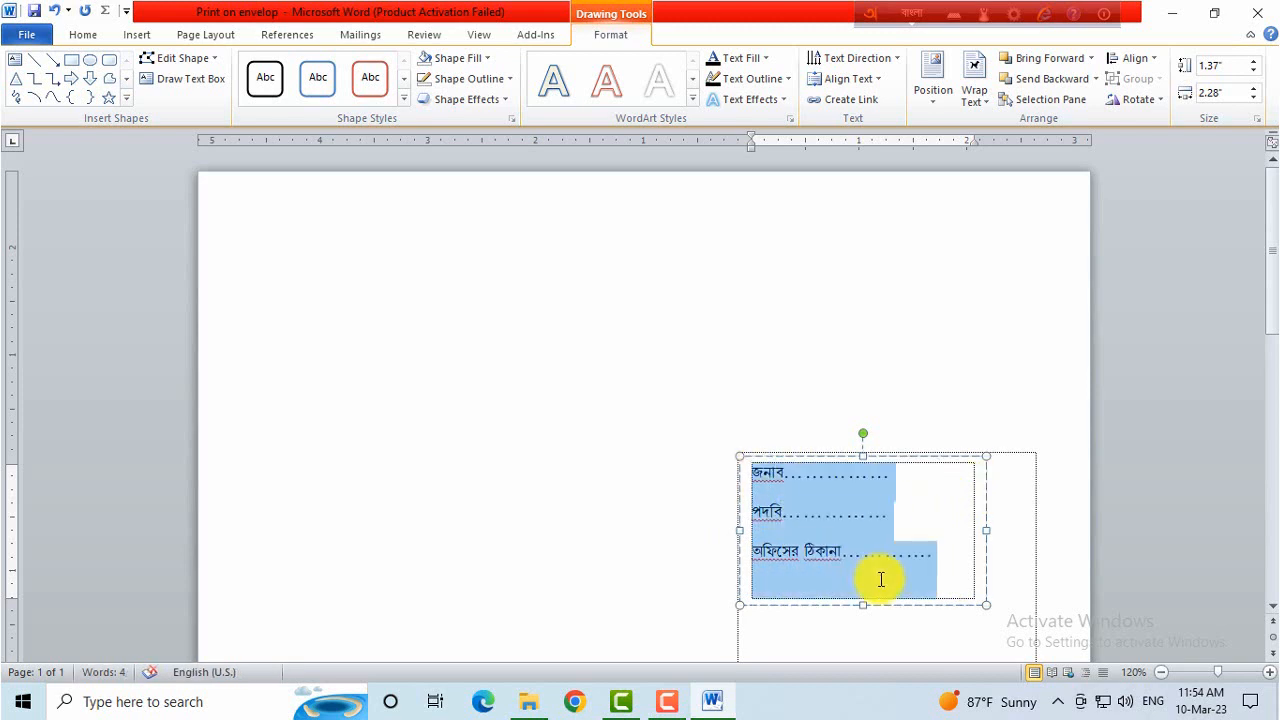
click(1014, 491)
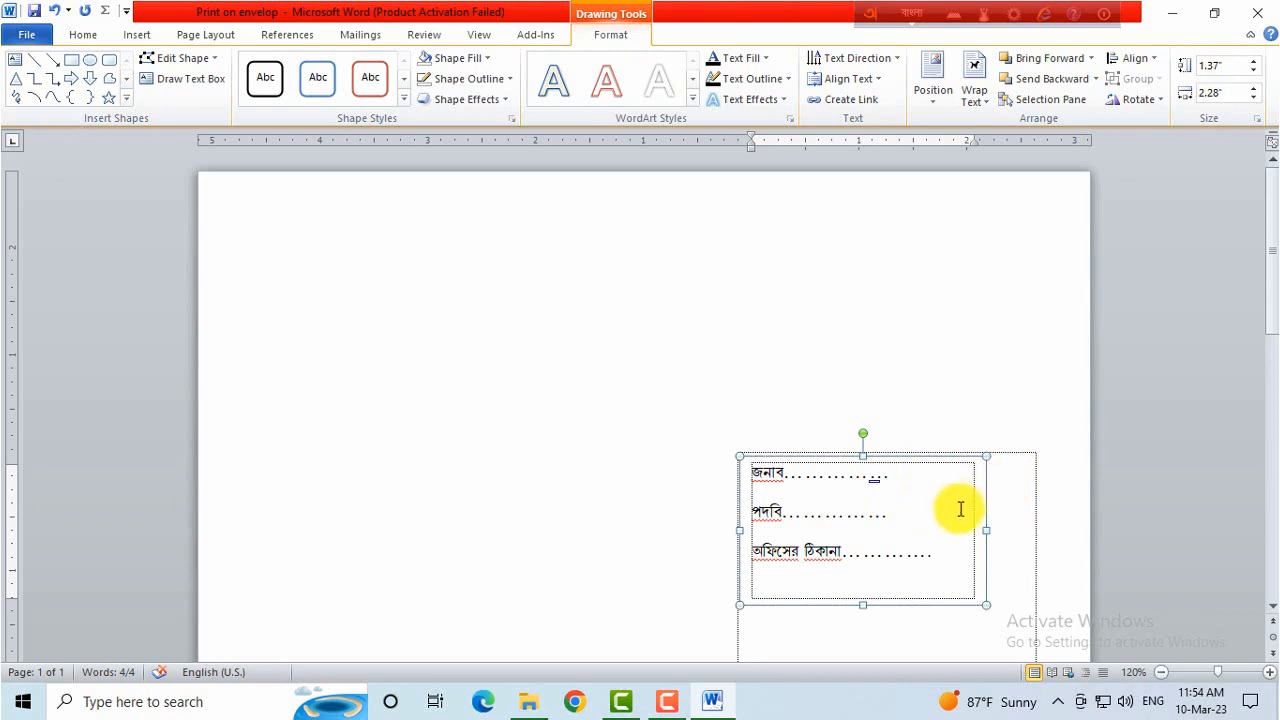
click(212, 36)
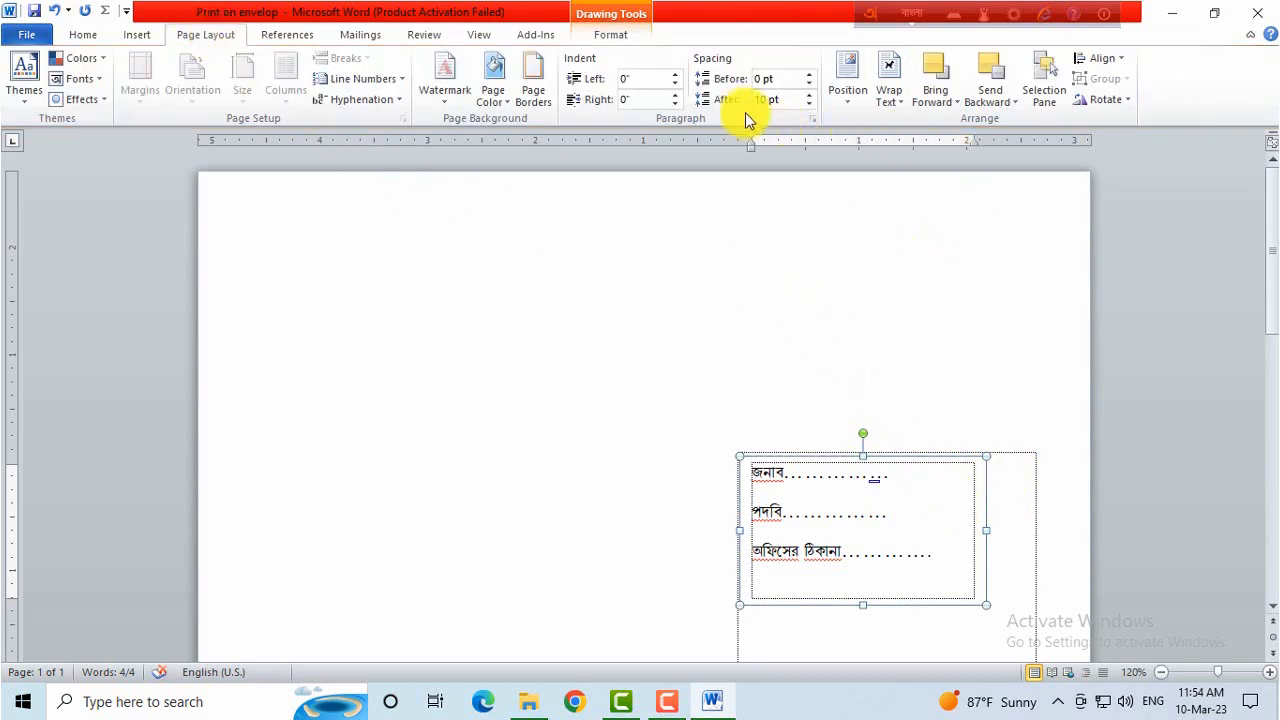
click(809, 105)
click(809, 105)
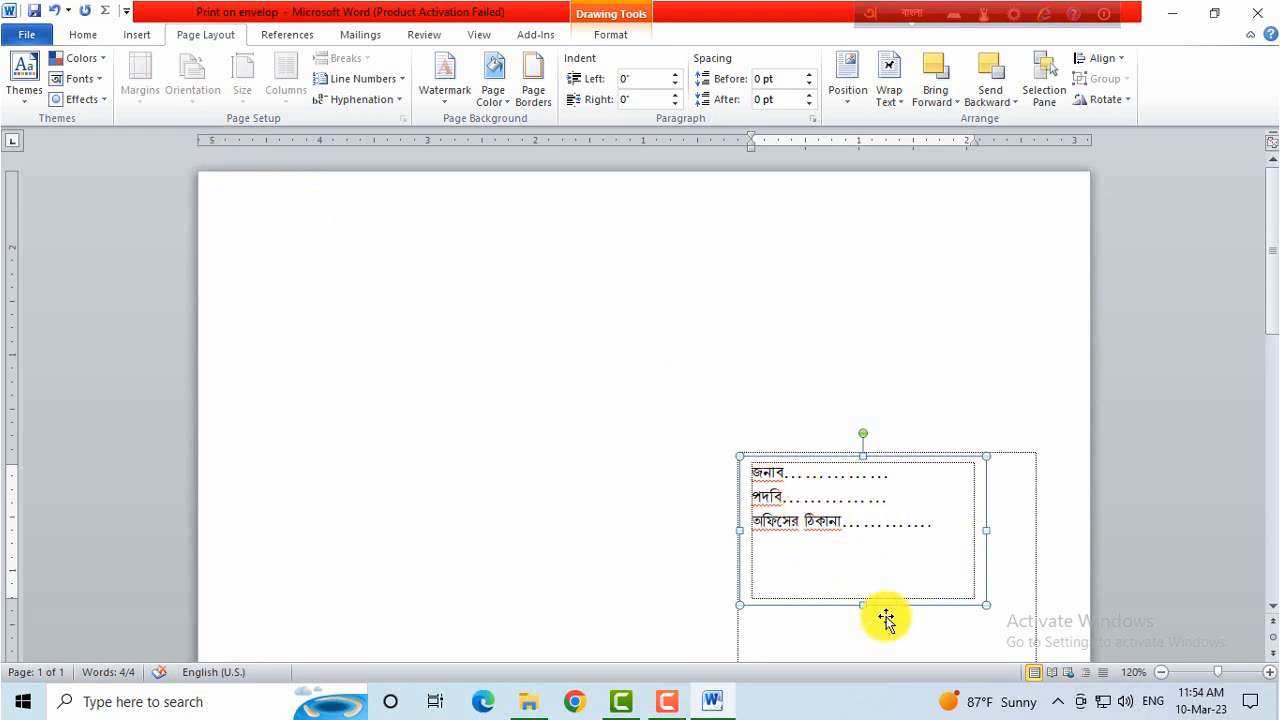
Format the text box's address lines in bold at font size 14
click(83, 35)
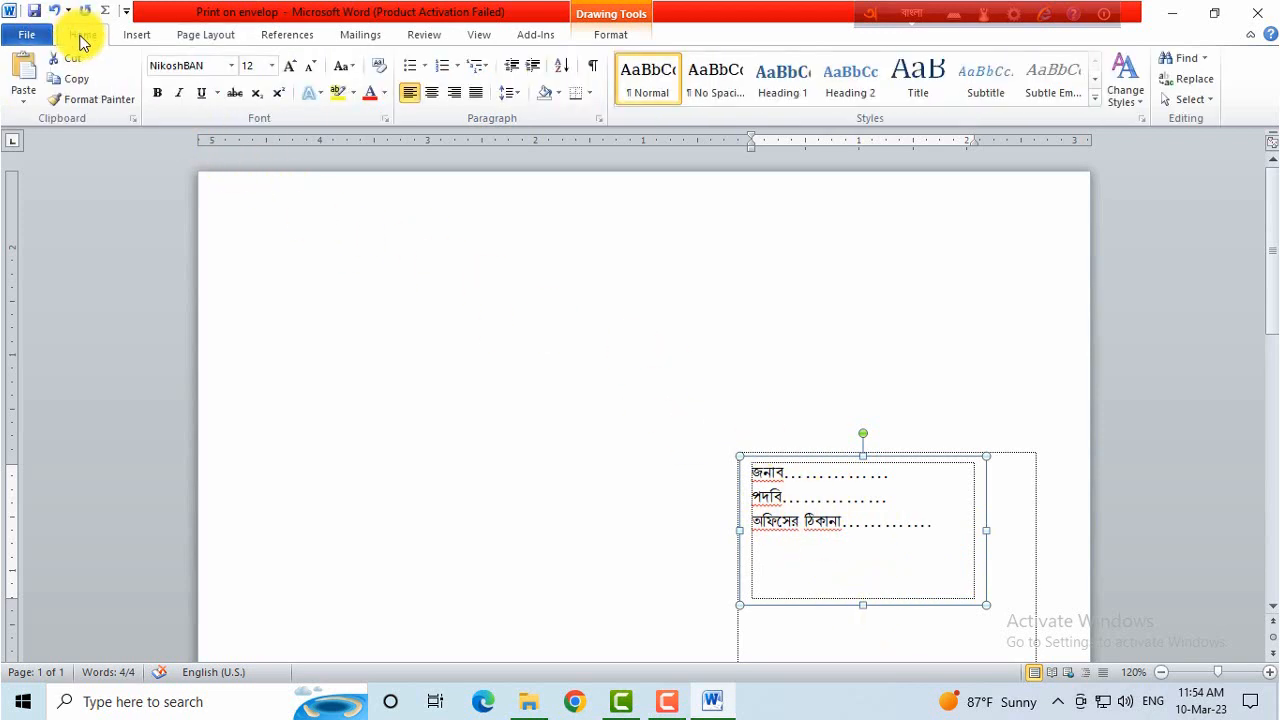
click(272, 68)
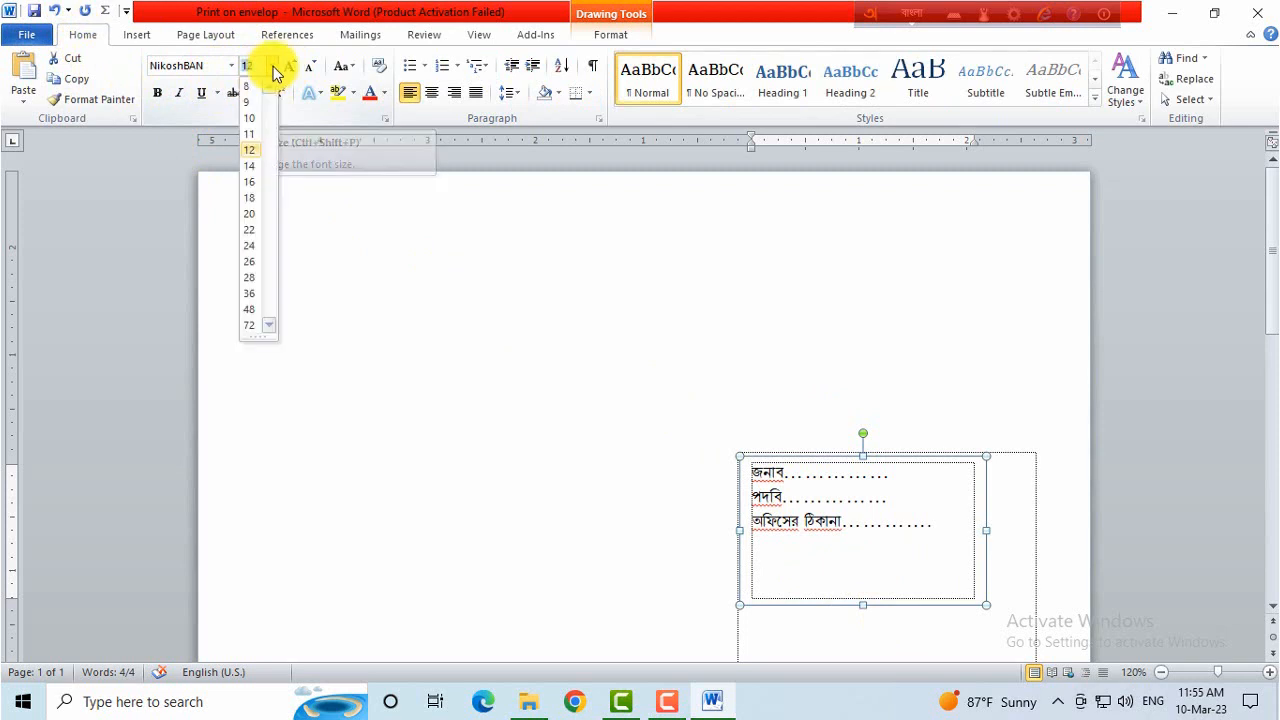
click(250, 168)
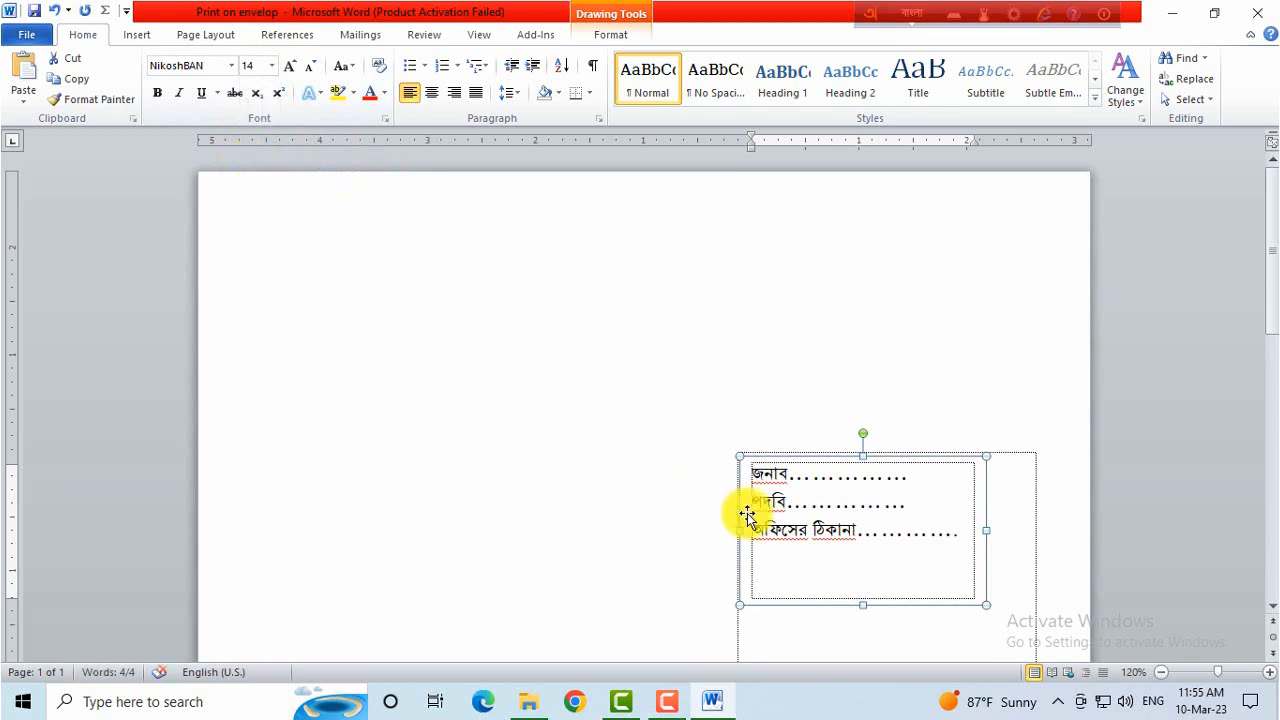
click(158, 95)
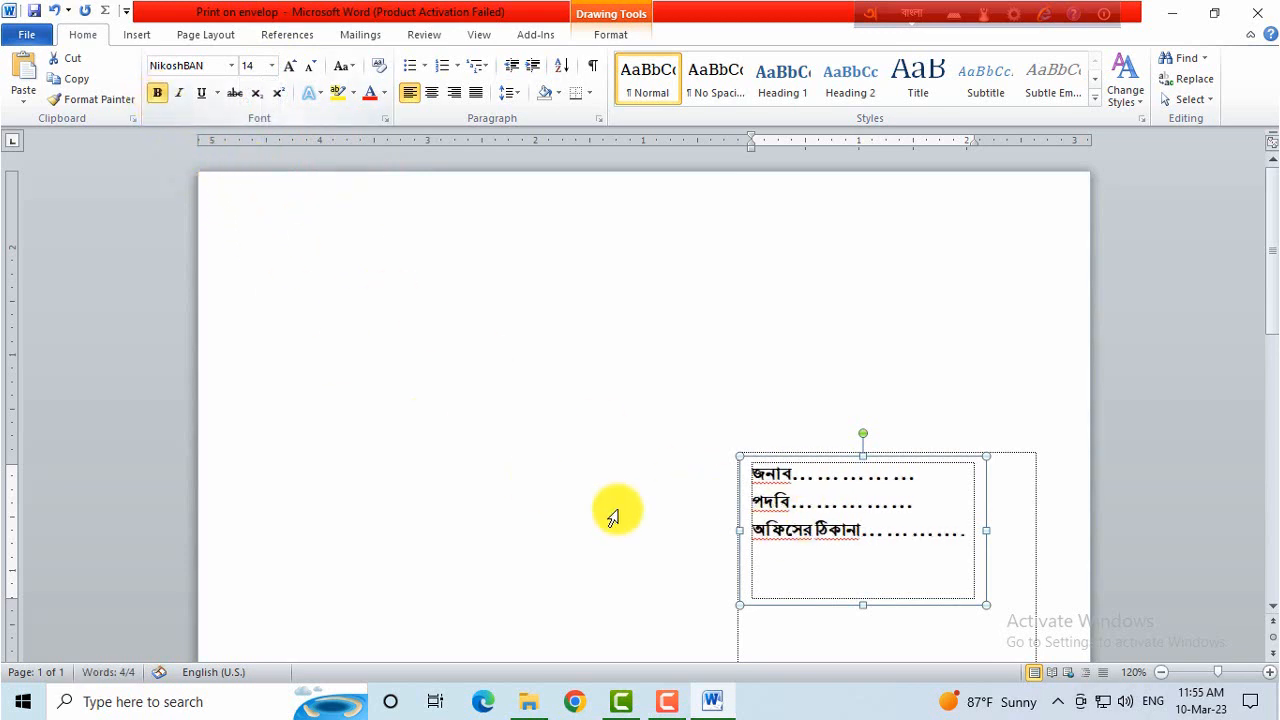
click(943, 652)
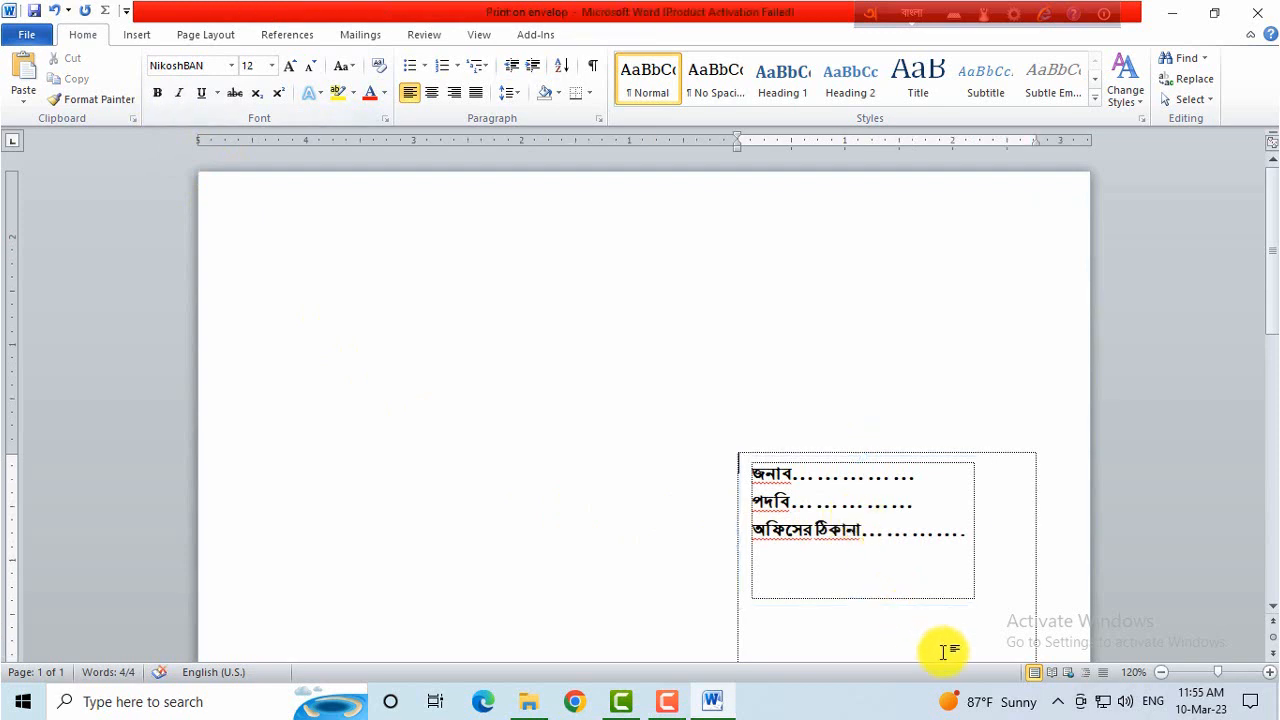